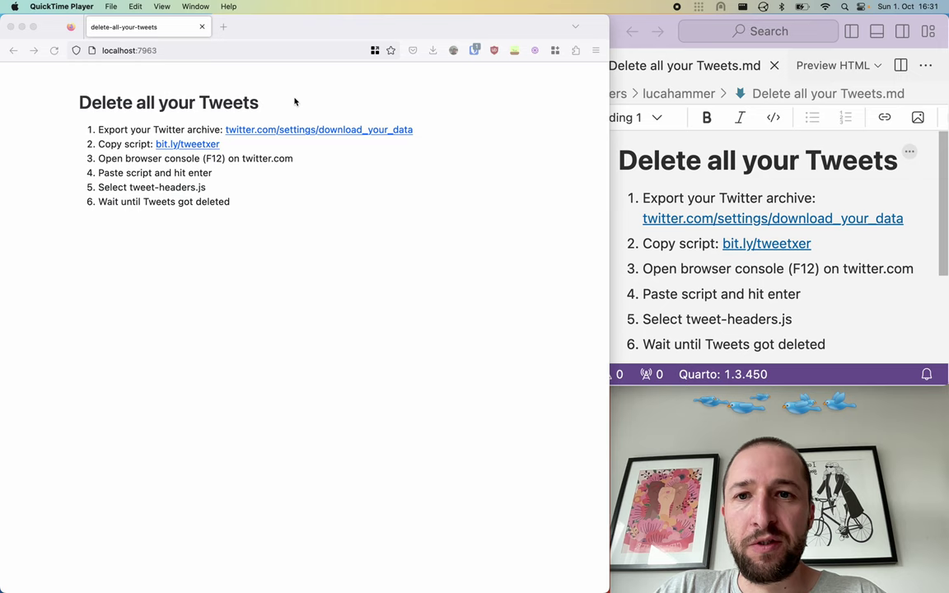
# Load twitter.com in a new Firefox tab
pyautogui.click(223, 26)
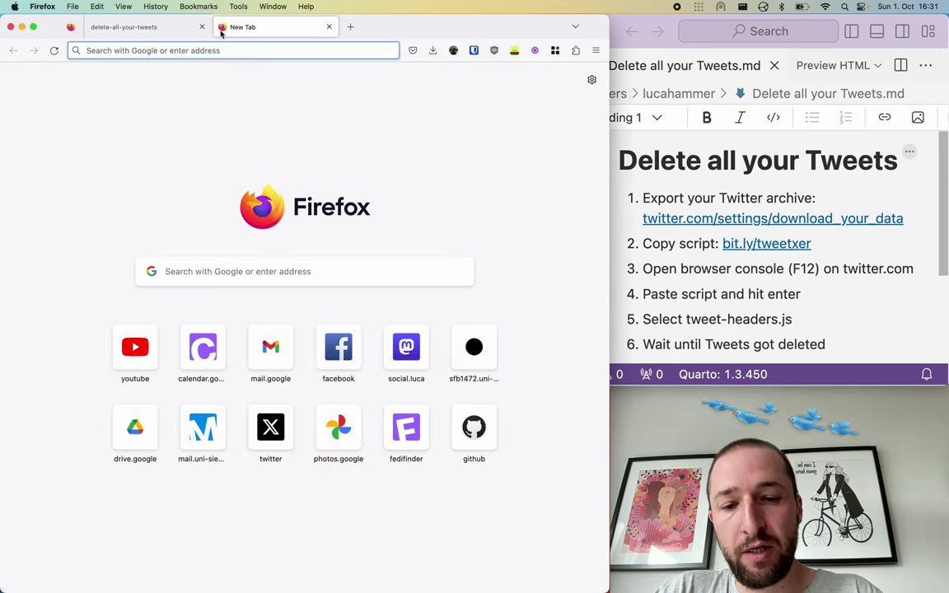
pyautogui.write('twitter.com/')
pyautogui.press('Return')
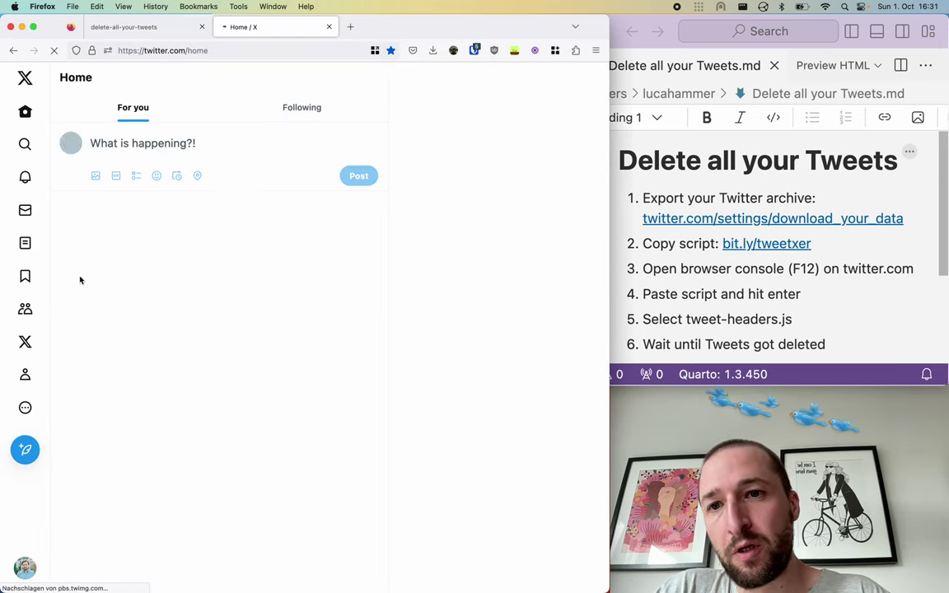
# Go through More > Settings and privacy > Your account > Download an archive of your data
pyautogui.click(25, 407)
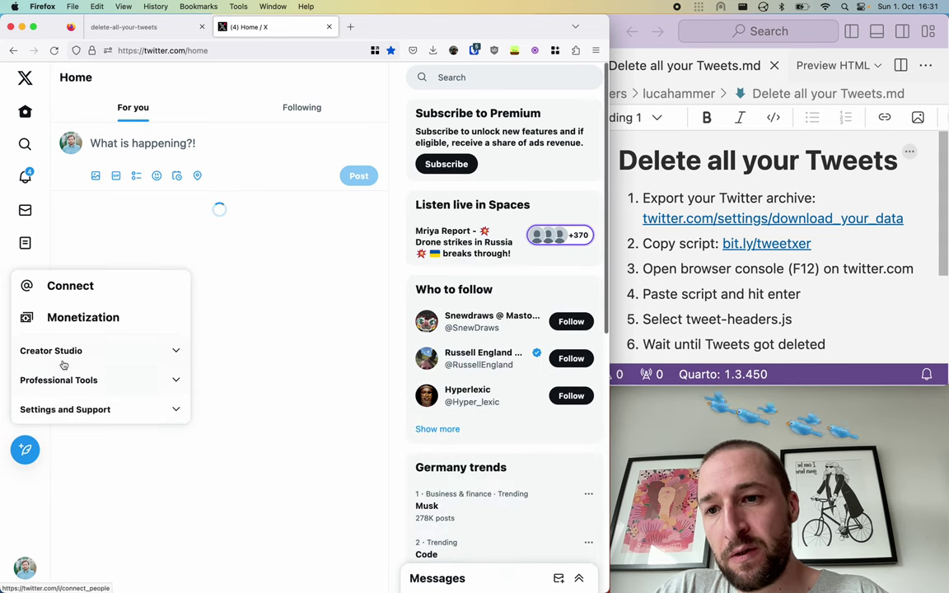
pyautogui.click(169, 411)
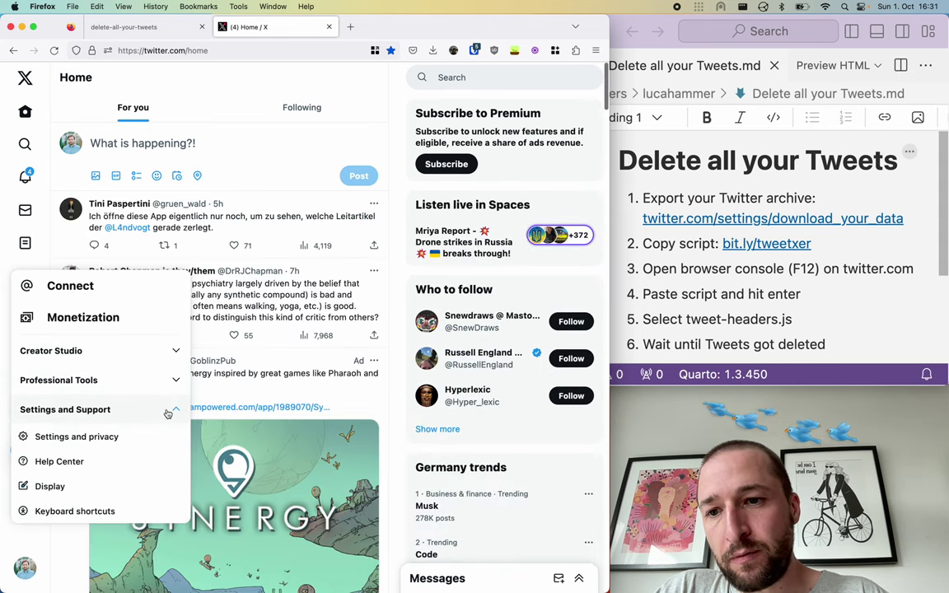
pyautogui.click(117, 439)
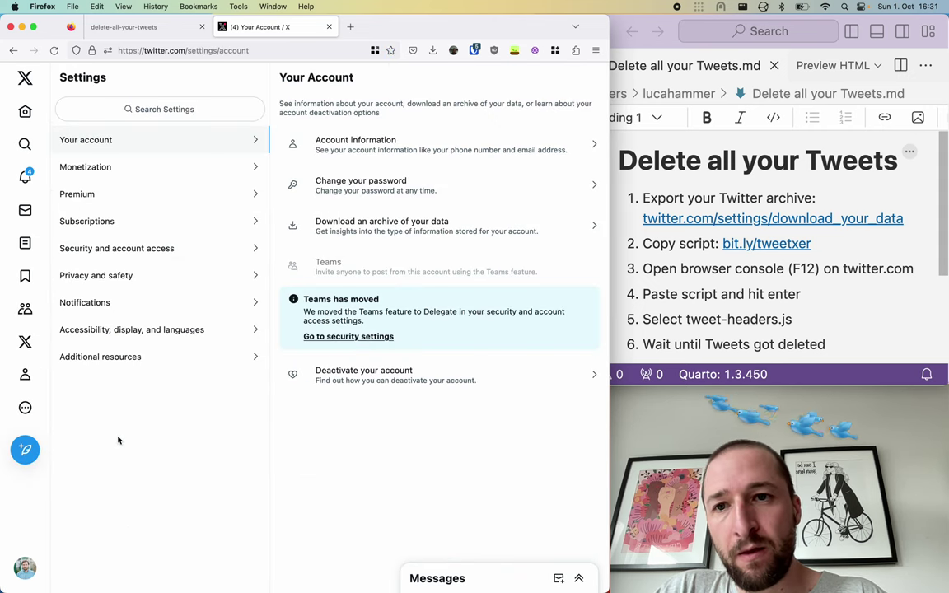
pyautogui.click(398, 221)
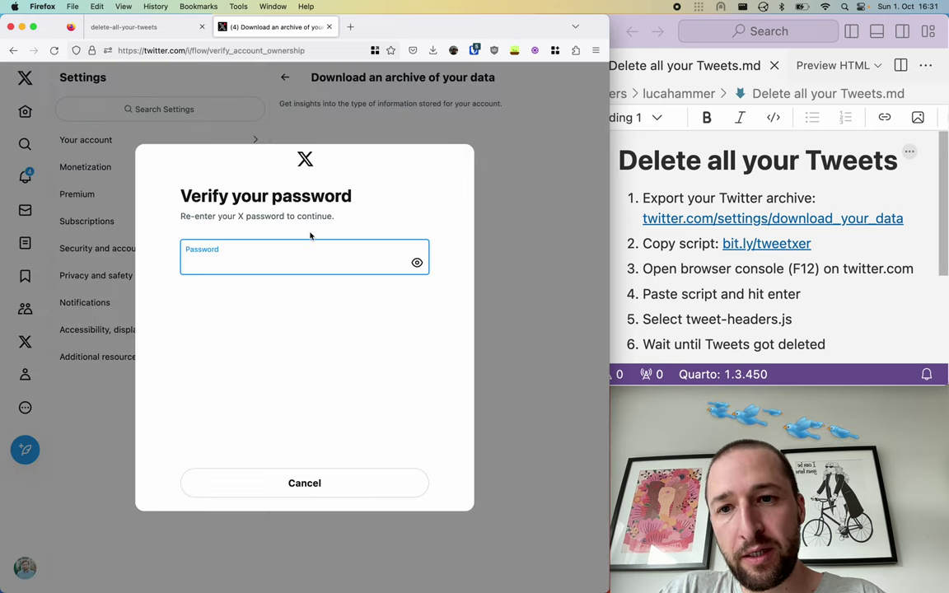
# Verify with the account password and an emailed code to request the data archive
pyautogui.write('********')
pyautogui.press('Return')
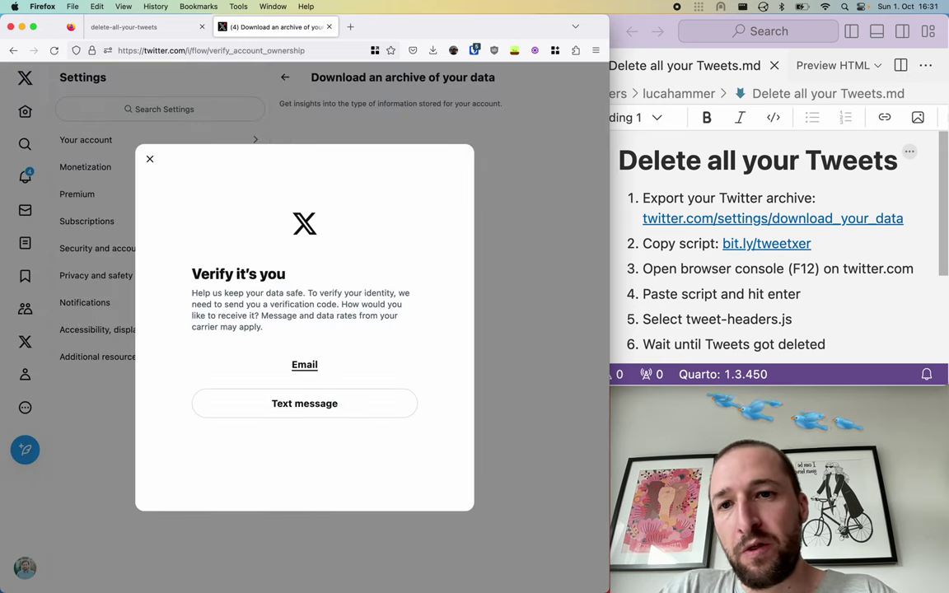
pyautogui.click(313, 368)
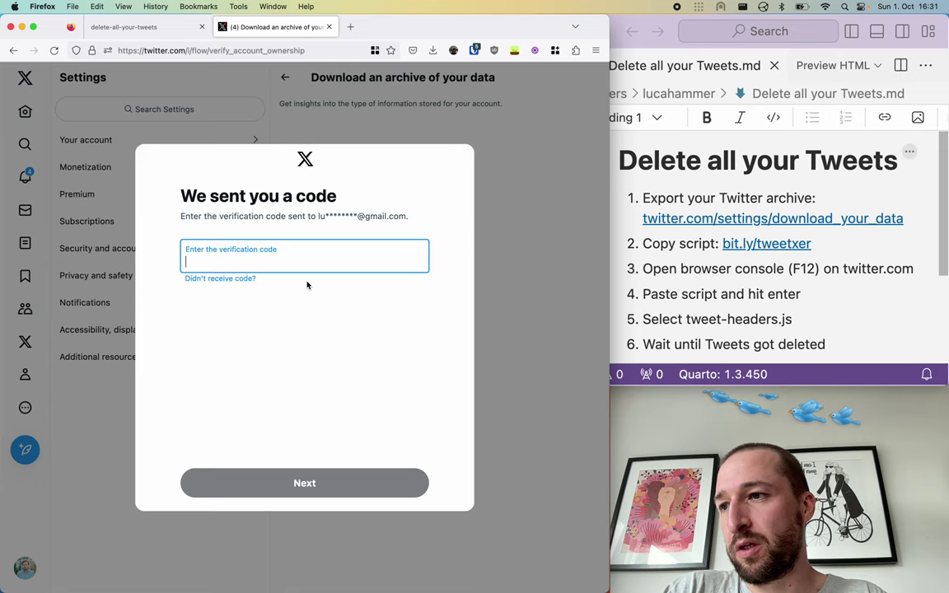
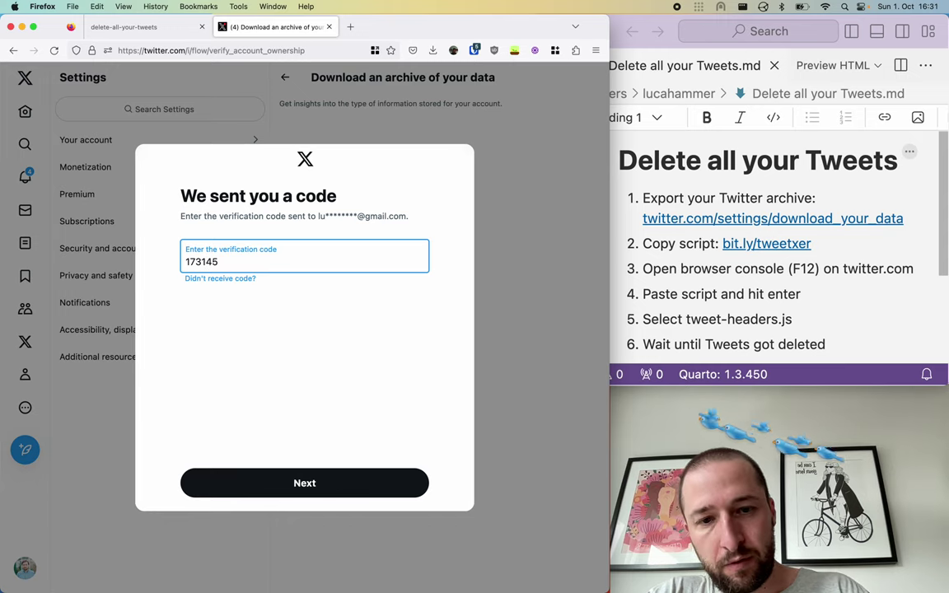
pyautogui.click(338, 484)
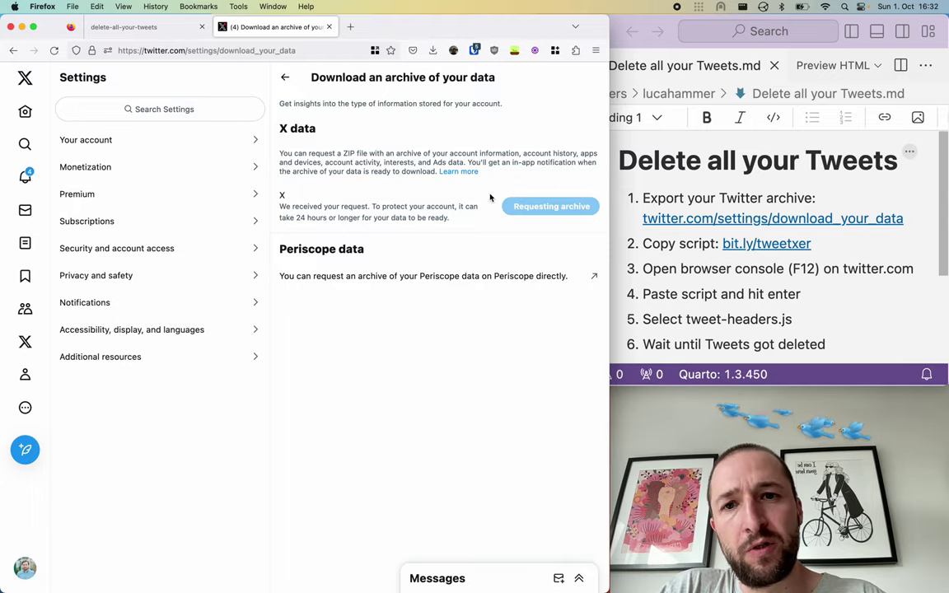
pyautogui.hotkey('ctrl', 'Up')
# Unzip the twitter-2023-09-21 archive in the tweetXer Finder folder, then return to Firefox
pyautogui.click(508, 163)
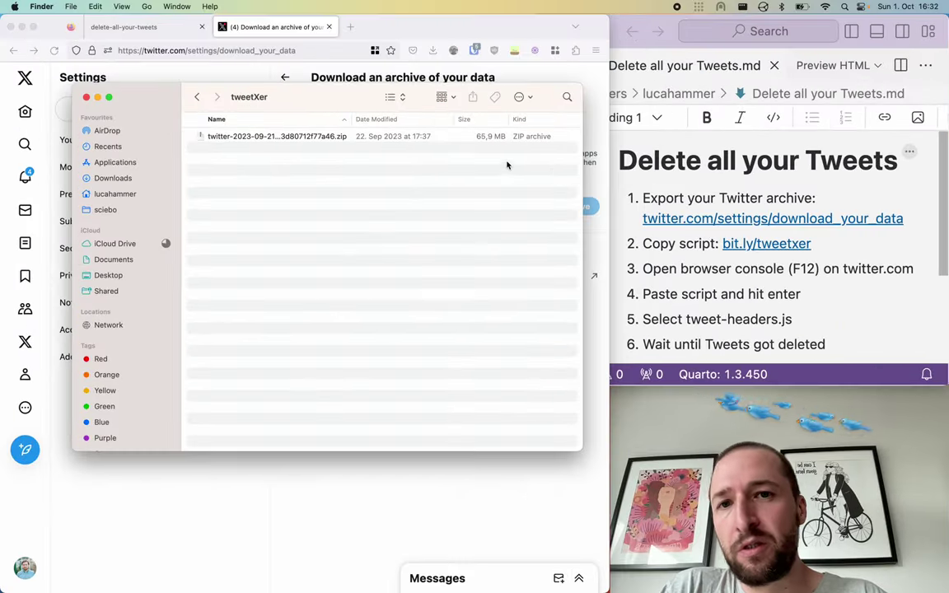
pyautogui.doubleClick(272, 137)
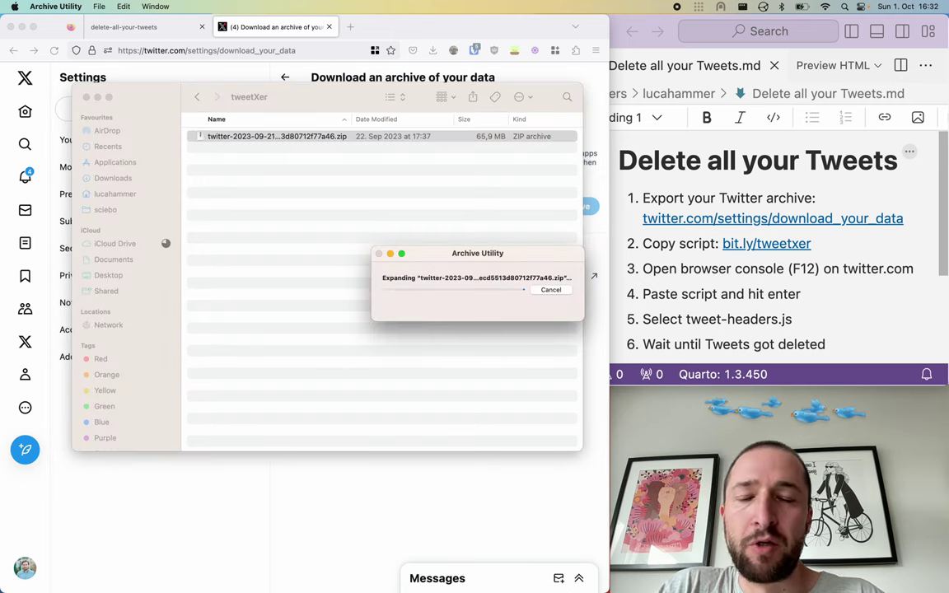
pyautogui.click(331, 213)
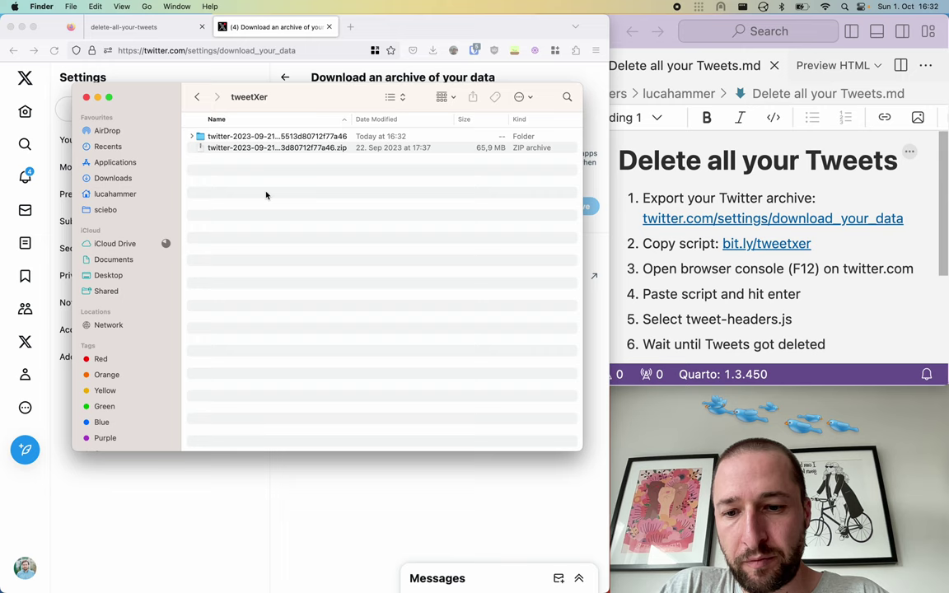
pyautogui.click(131, 27)
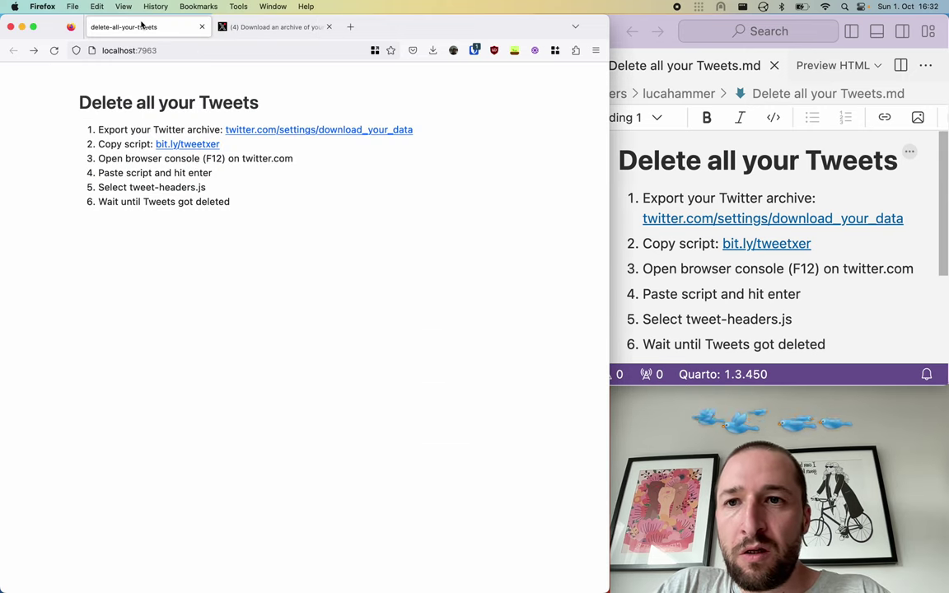
# Open the bit.ly/tweetxer link and select the first 25 lines of the tweetXer.js Gist
pyautogui.keyDown('super'); pyautogui.click(168, 146); pyautogui.keyUp('super')
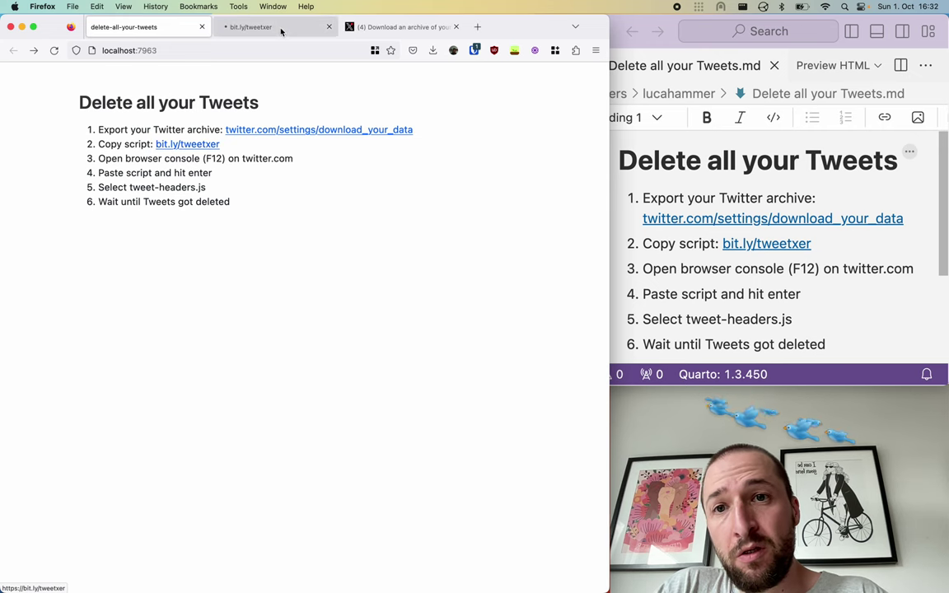
pyautogui.click(282, 28)
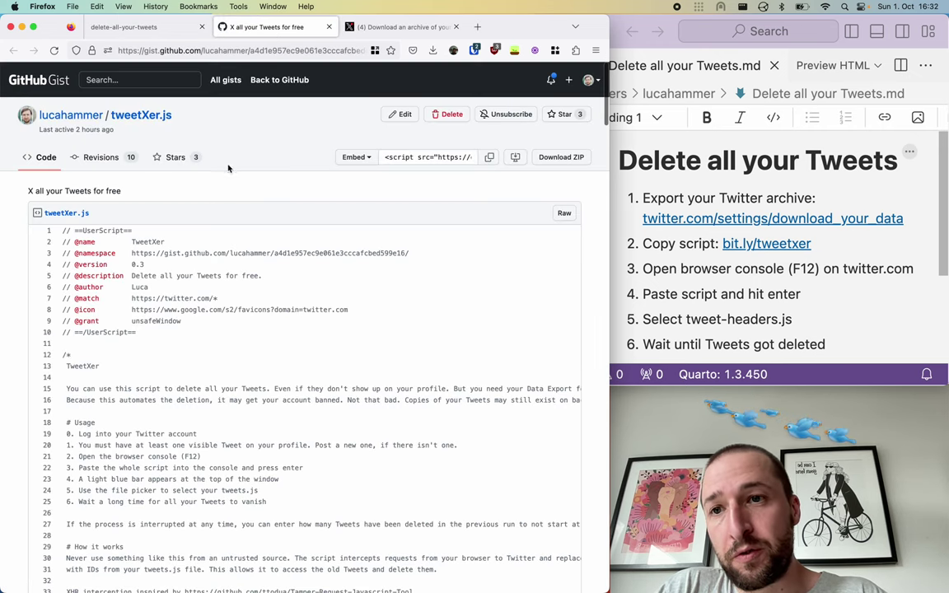
pyautogui.scroll(-2, 294, 240)
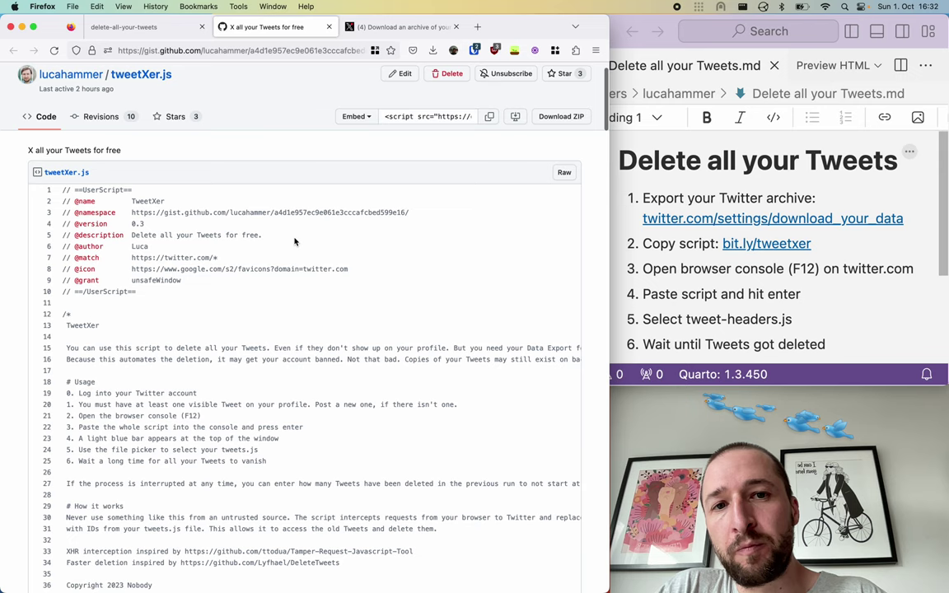
pyautogui.click(165, 27)
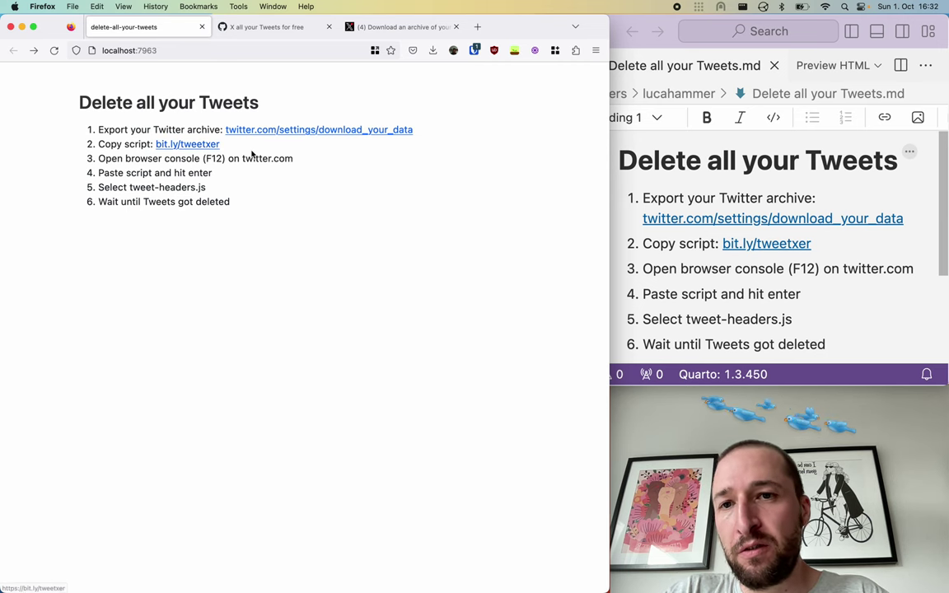
pyautogui.click(269, 29)
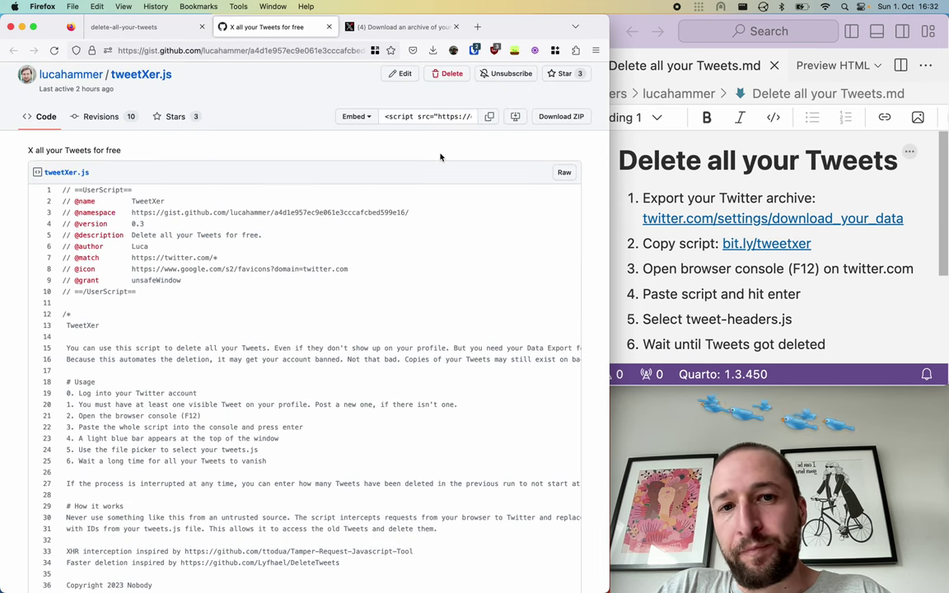
pyautogui.moveTo(62, 191); pyautogui.dragTo(109, 461)
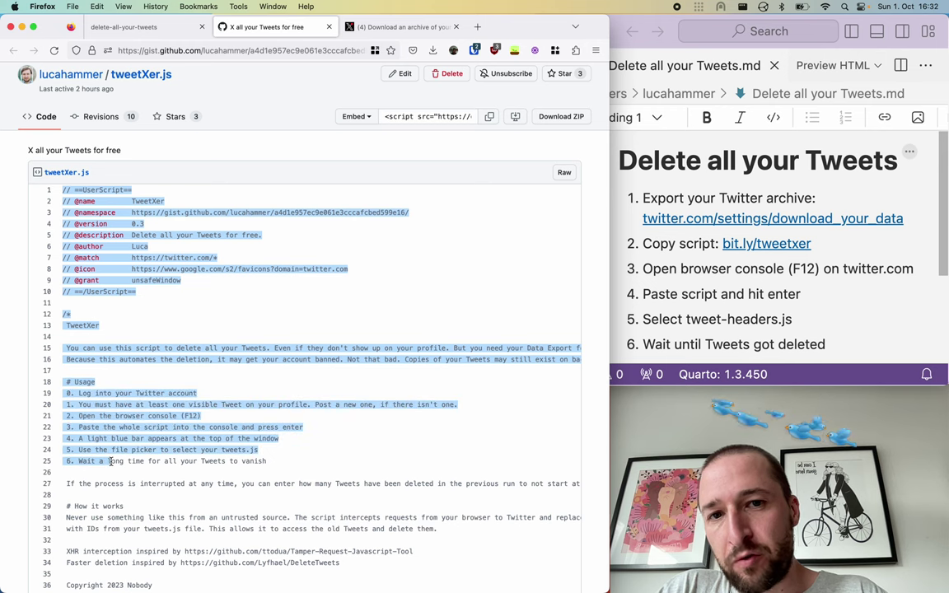
# Open the Raw view of tweetXer.js and copy the entire script to the clipboard
pyautogui.click(565, 173)
pyautogui.rightClick(344, 178)
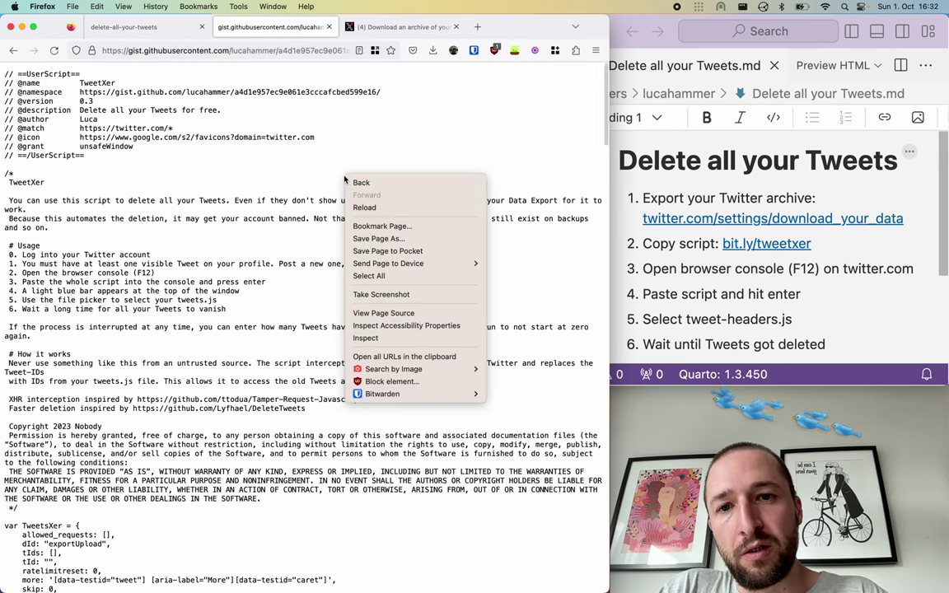
pyautogui.click(281, 138)
pyautogui.press('super+a')
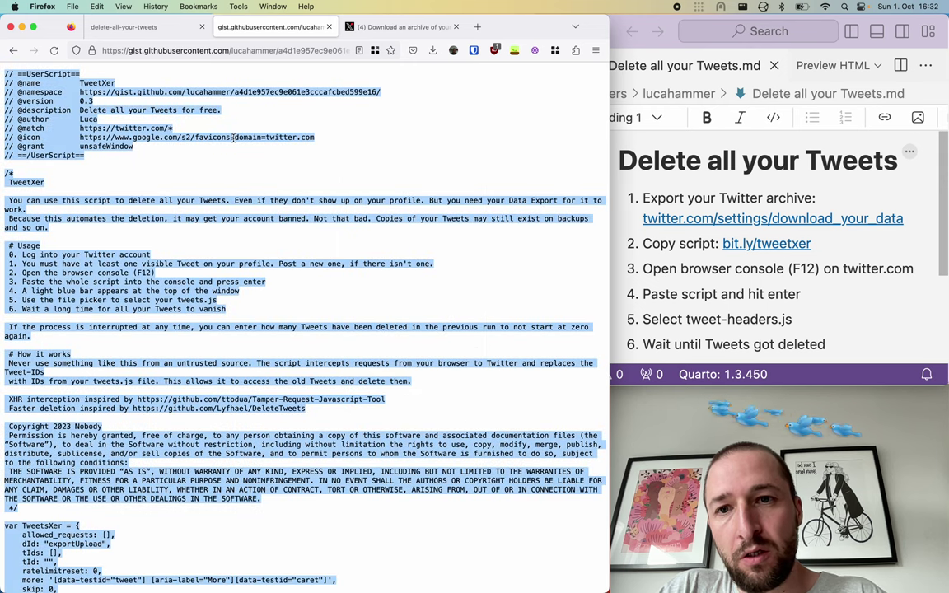
pyautogui.rightClick(232, 138)
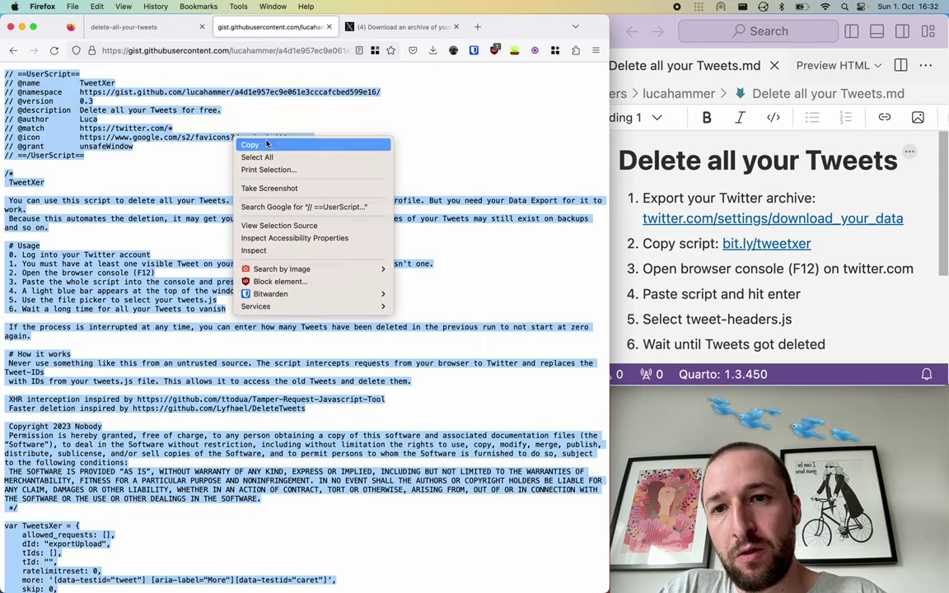
pyautogui.click(239, 127)
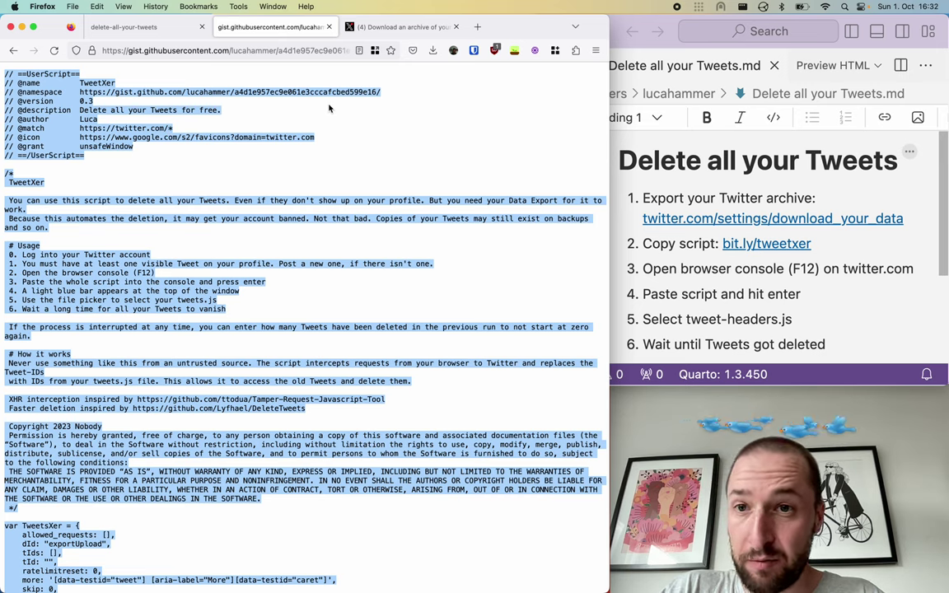
pyautogui.press('super+c')
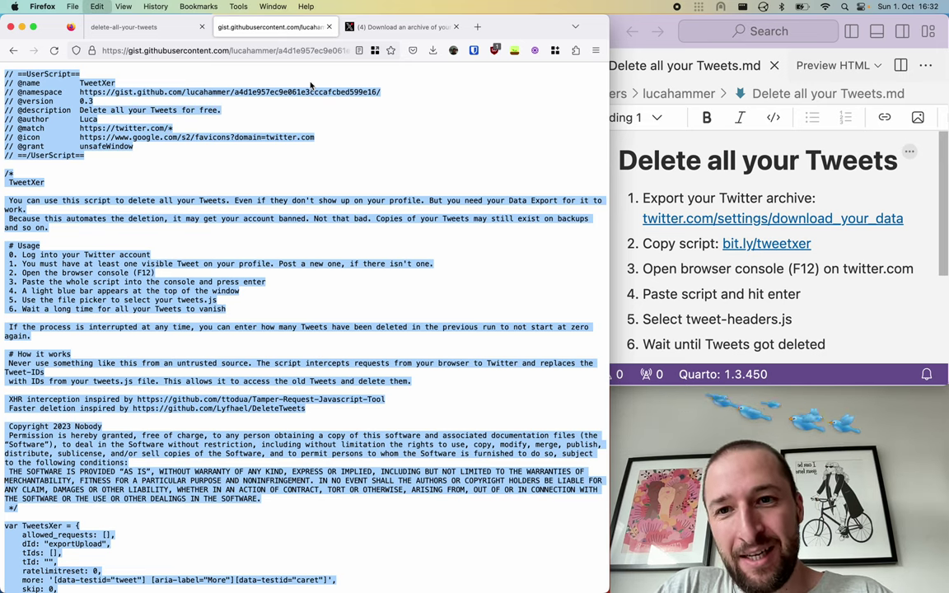
# Review the instructions' console step, then go to the X home feed
pyautogui.click(166, 29)
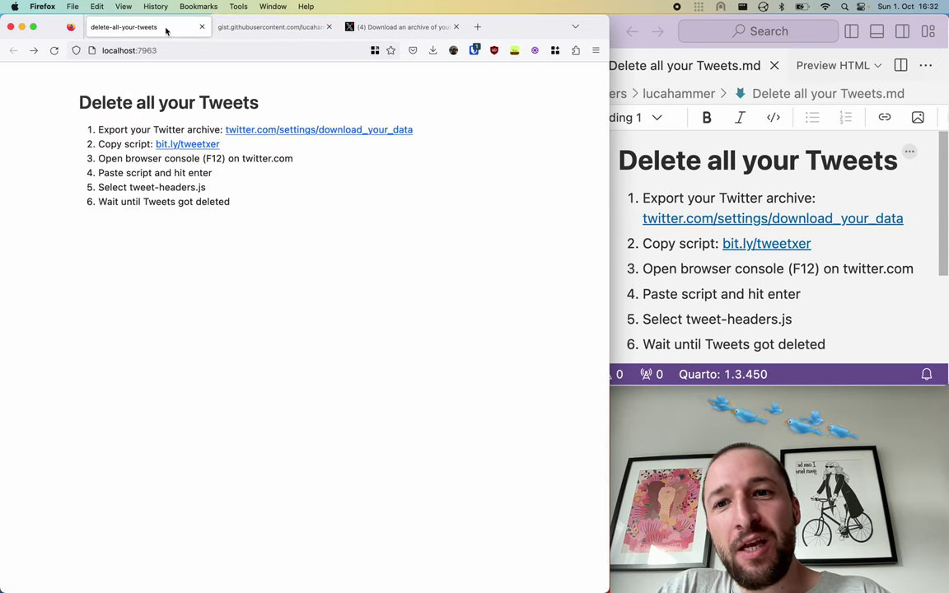
pyautogui.moveTo(100, 158); pyautogui.dragTo(280, 160)
pyautogui.click(239, 157)
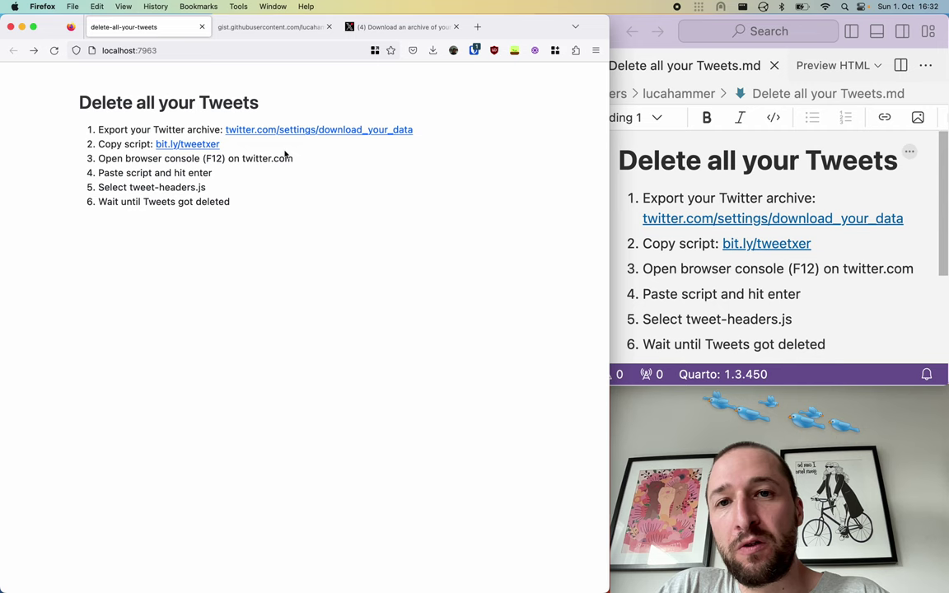
pyautogui.click(392, 26)
pyautogui.click(25, 108)
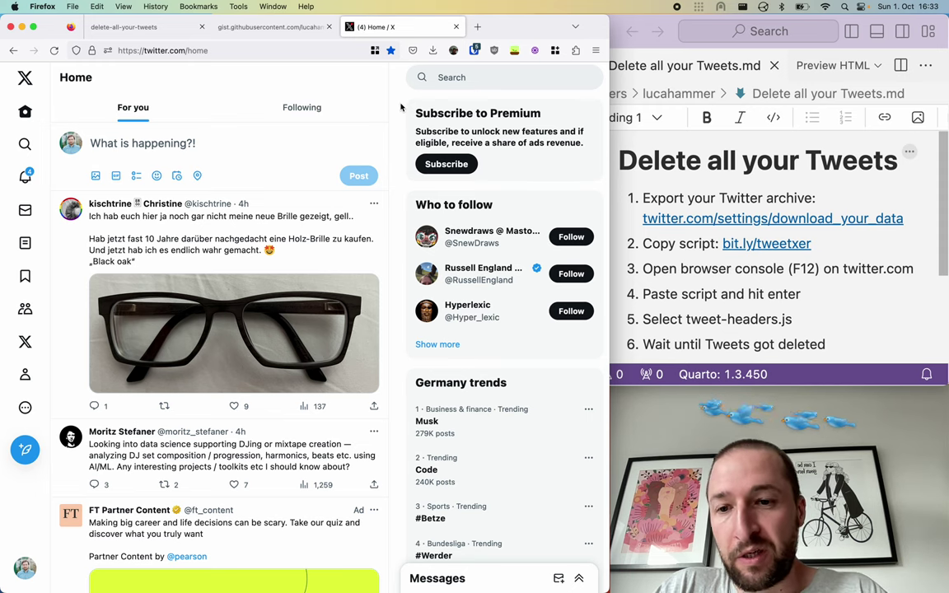
# Scroll through the raw tweetXer.js code, then return to the X Home tab
pyautogui.click(272, 26)
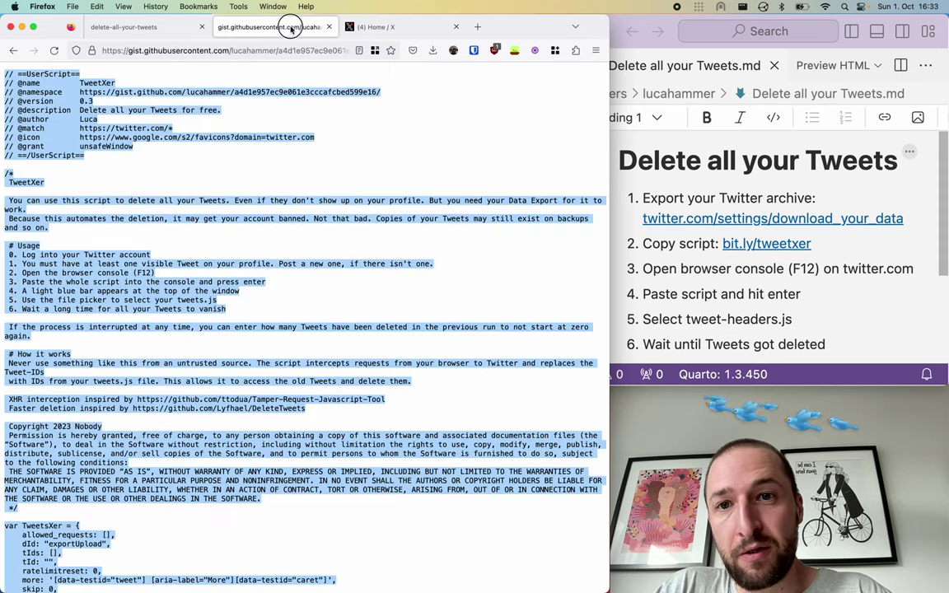
pyautogui.click(296, 145)
pyautogui.scroll(-3, 297, 148)
pyautogui.scroll(-10, 297, 148)
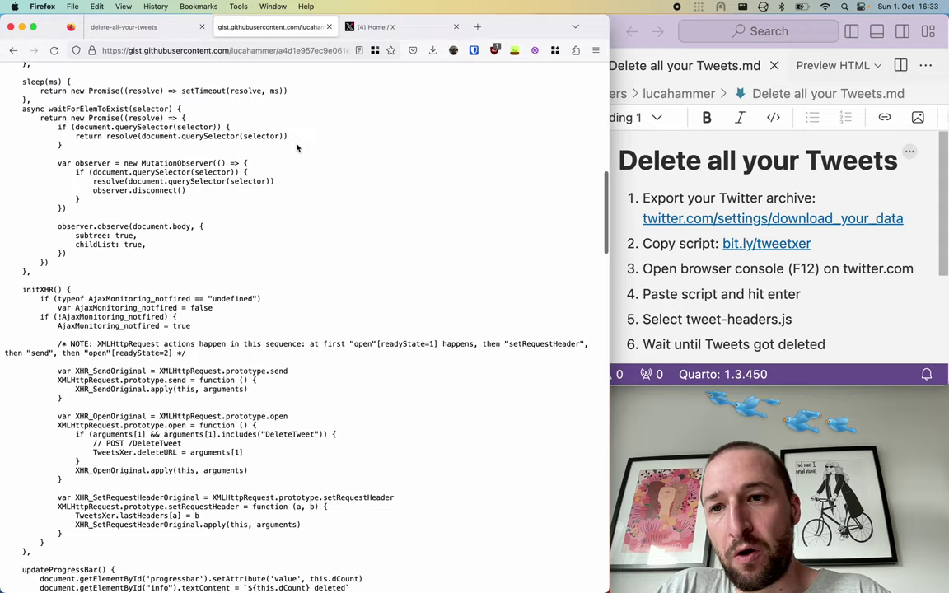
pyautogui.scroll(12, 259, 240)
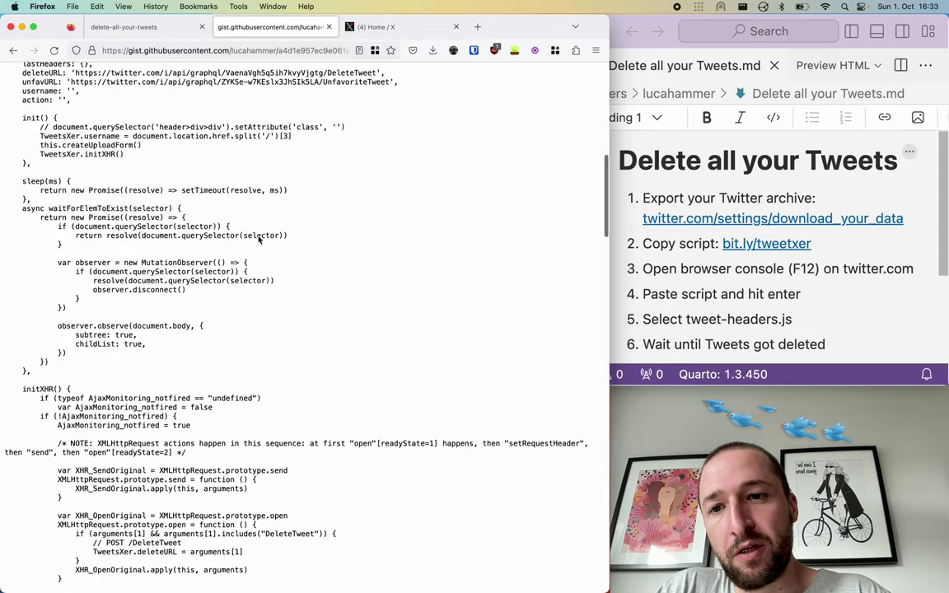
pyautogui.scroll(-6, 259, 239)
pyautogui.scroll(-1, 258, 240)
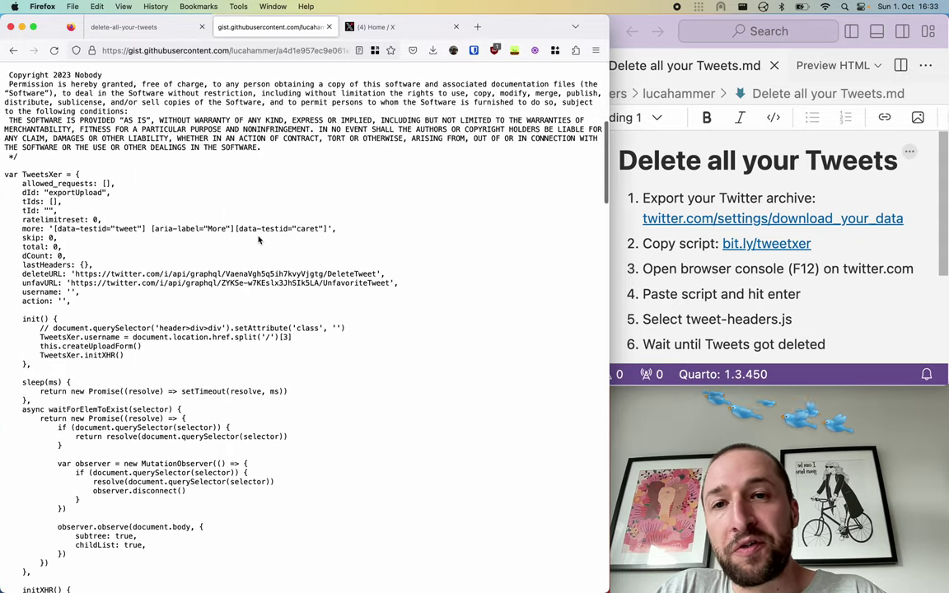
pyautogui.scroll(-15, 300, 184)
pyautogui.scroll(-14, 300, 184)
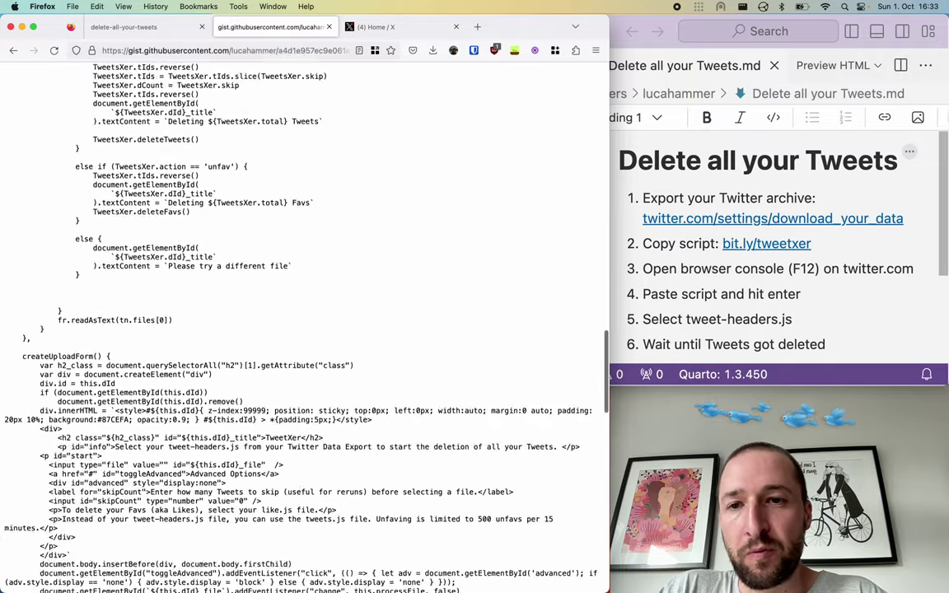
pyautogui.scroll(20, 301, 184)
pyautogui.scroll(15, 301, 183)
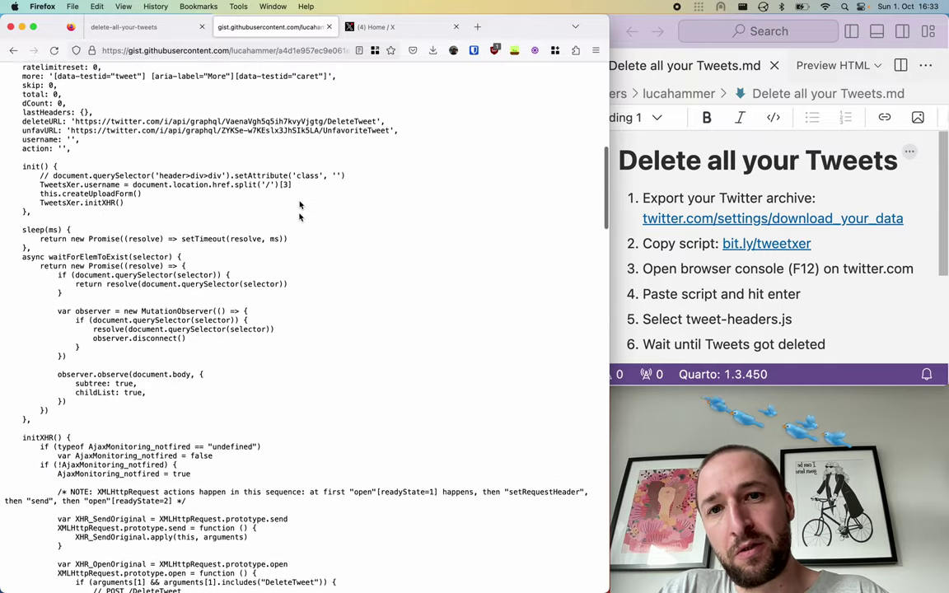
pyautogui.click(392, 27)
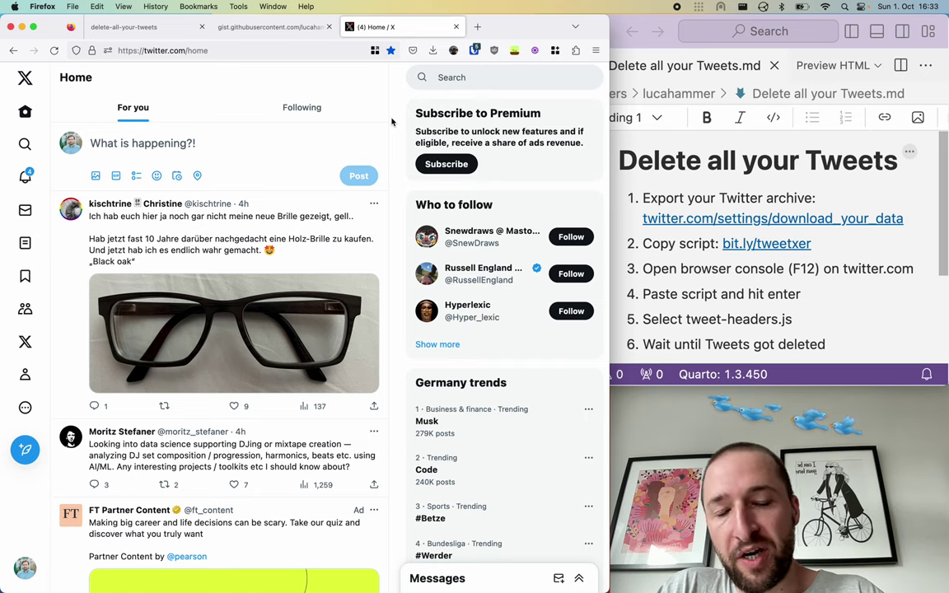
# Open Web Developer Tools from More tools and focus the Console input line
pyautogui.click(596, 51)
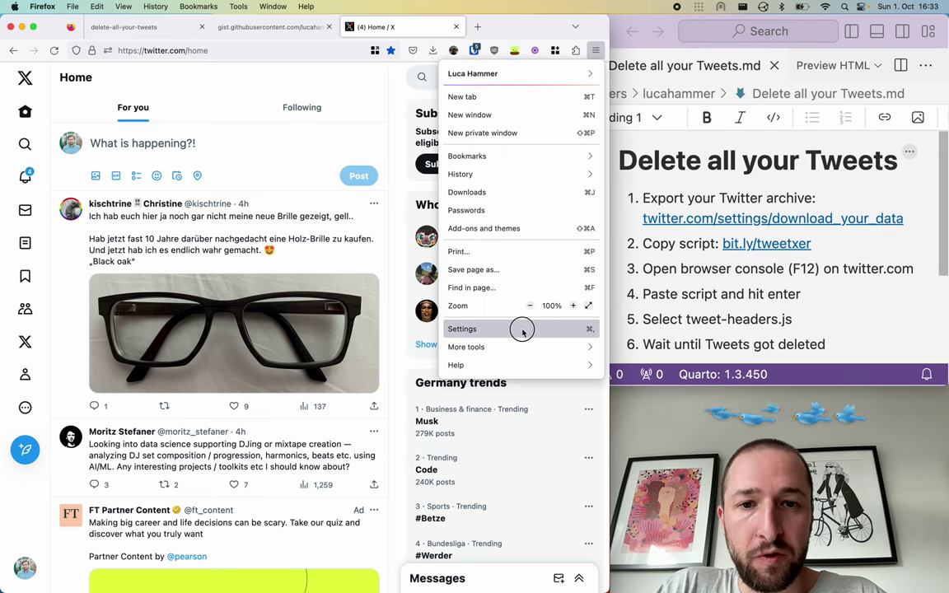
pyautogui.click(523, 329)
pyautogui.press('super+w')
pyautogui.click(595, 50)
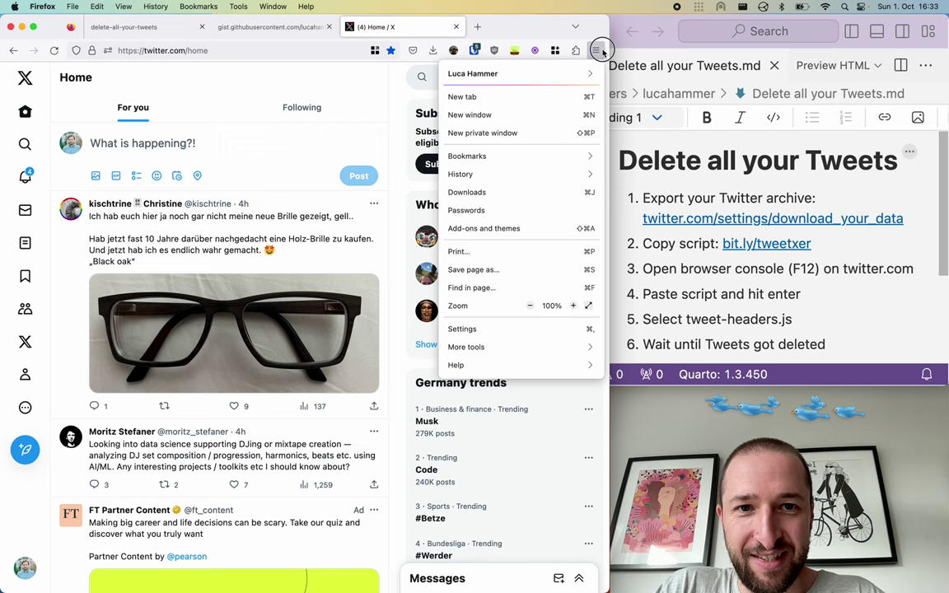
pyautogui.click(568, 347)
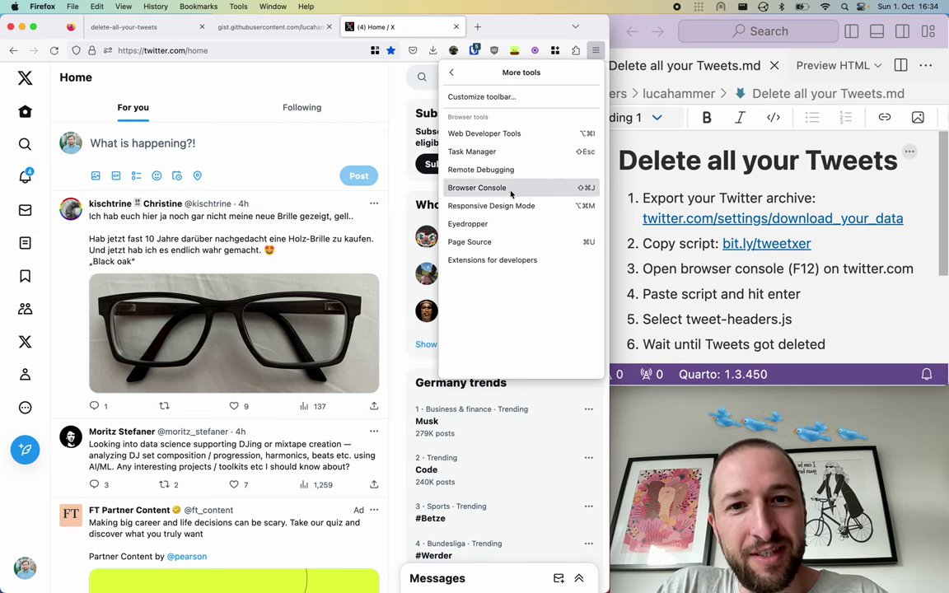
pyautogui.click(488, 138)
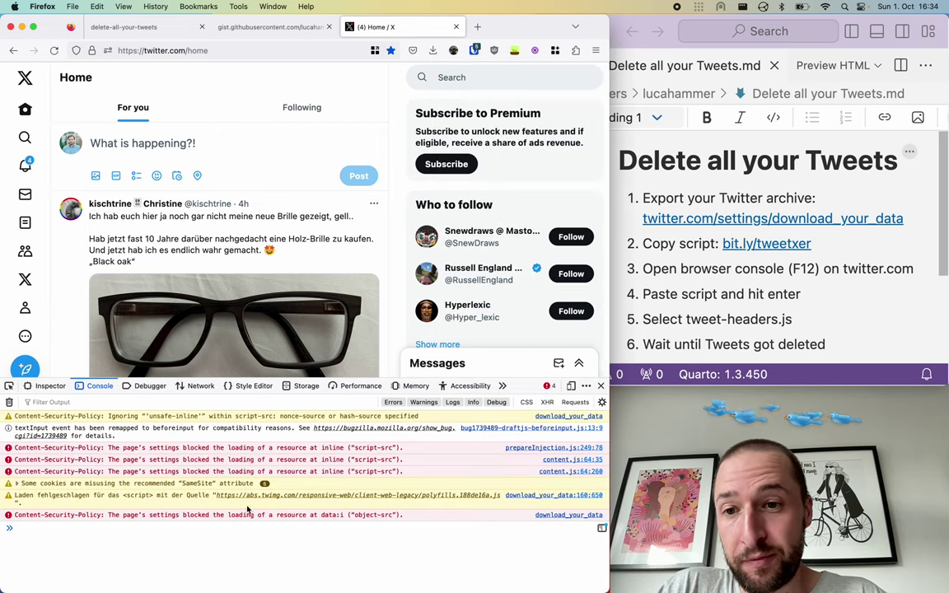
pyautogui.click(47, 386)
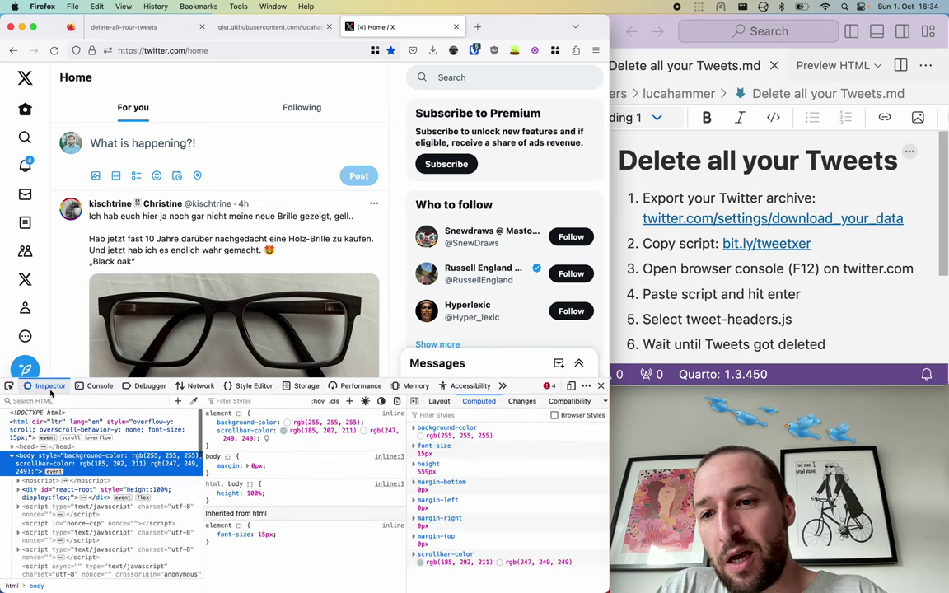
pyautogui.click(100, 387)
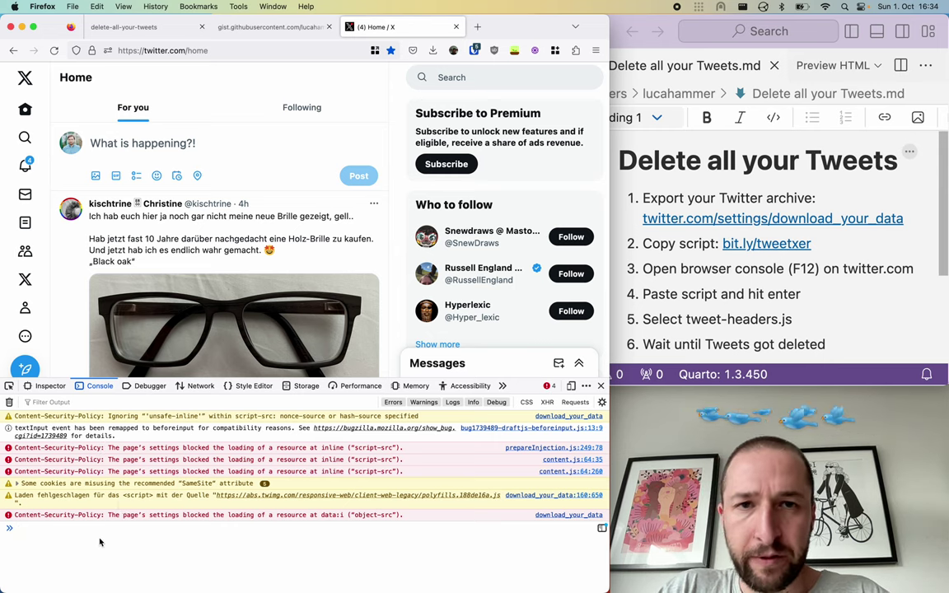
pyautogui.click(136, 539)
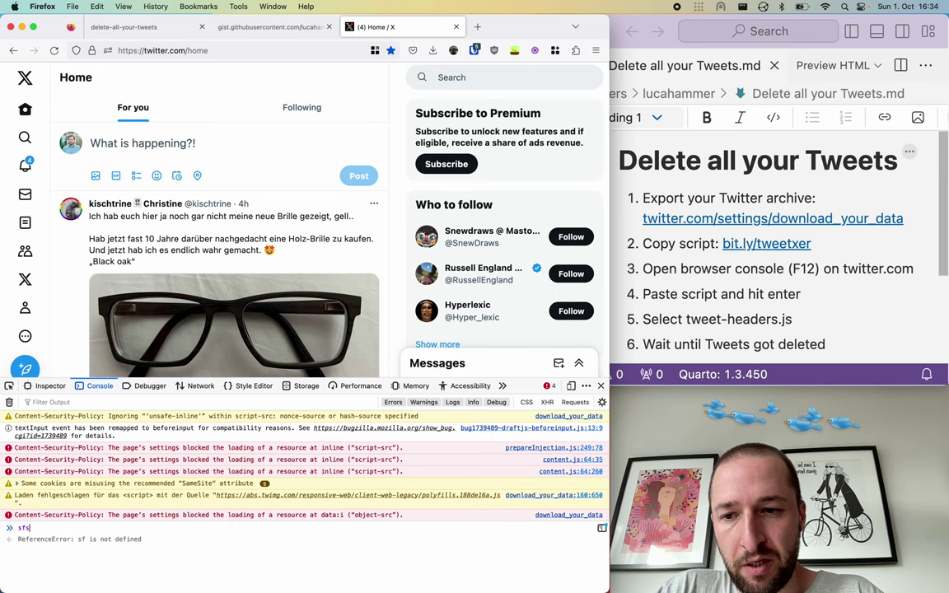
# Paste and run tweetXer.js in the Console, then toggle TweetXer's Advanced Options open and closed
pyautogui.rightClick(22, 528)
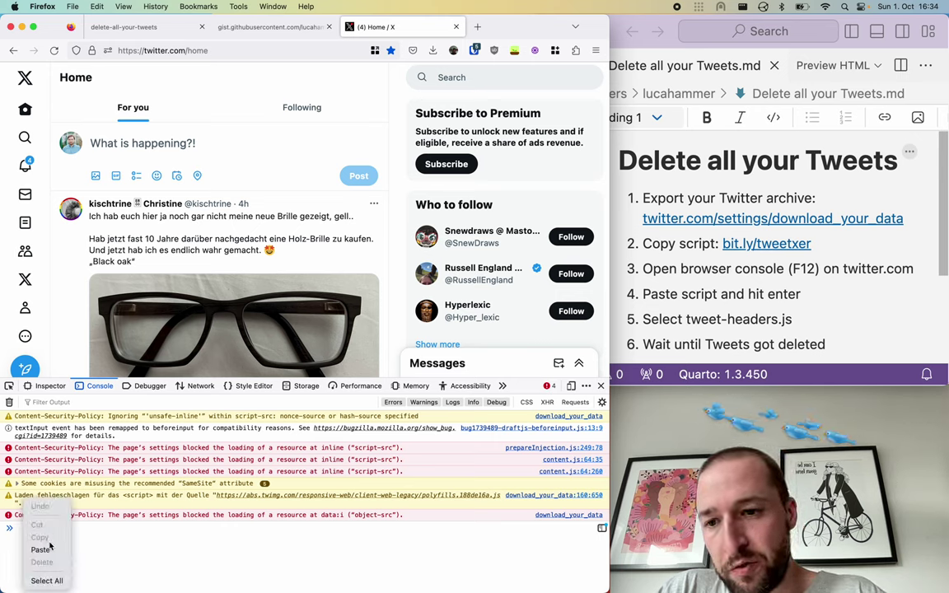
pyautogui.click(41, 549)
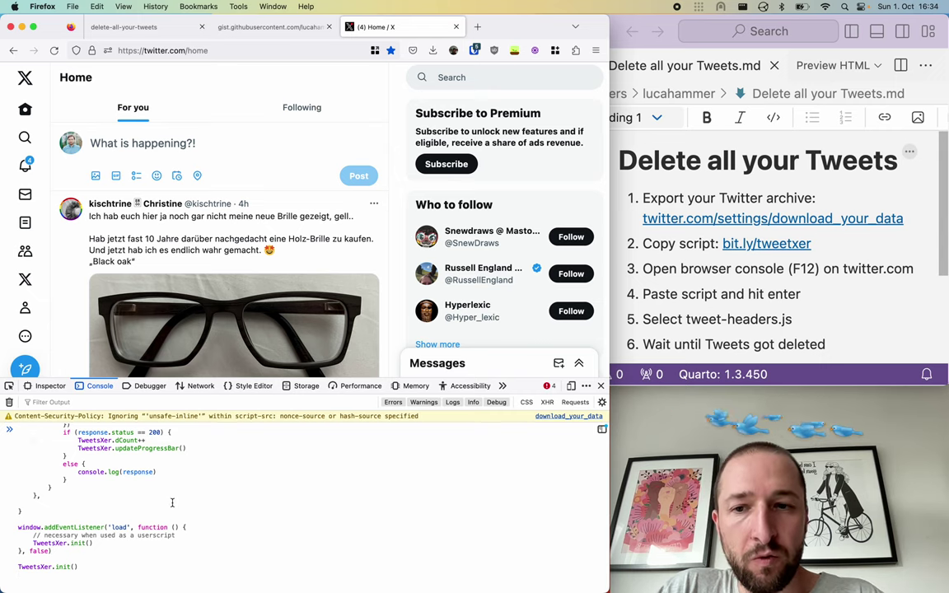
pyautogui.scroll(2, 172, 503)
pyautogui.scroll(-2, 172, 502)
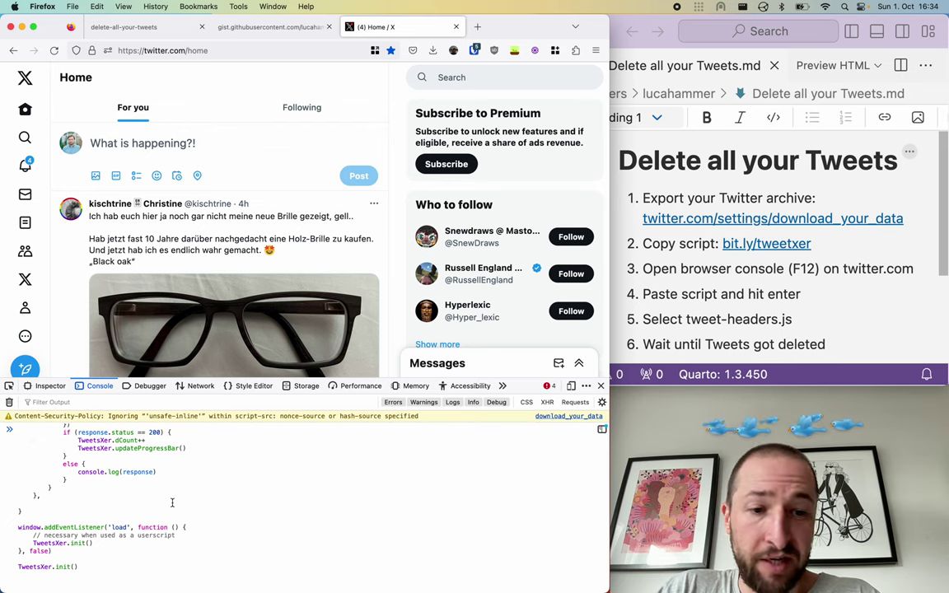
pyautogui.press('Return')
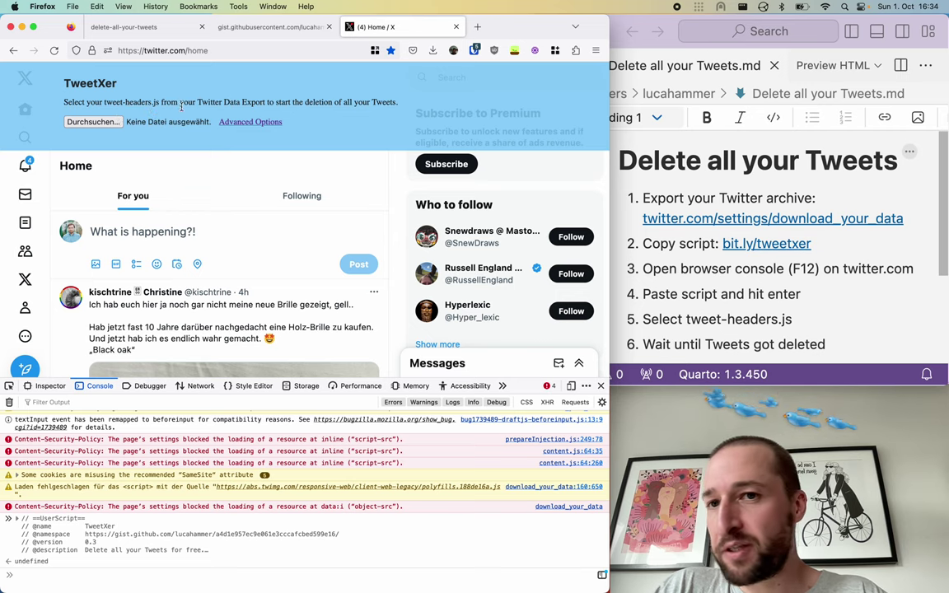
pyautogui.click(248, 122)
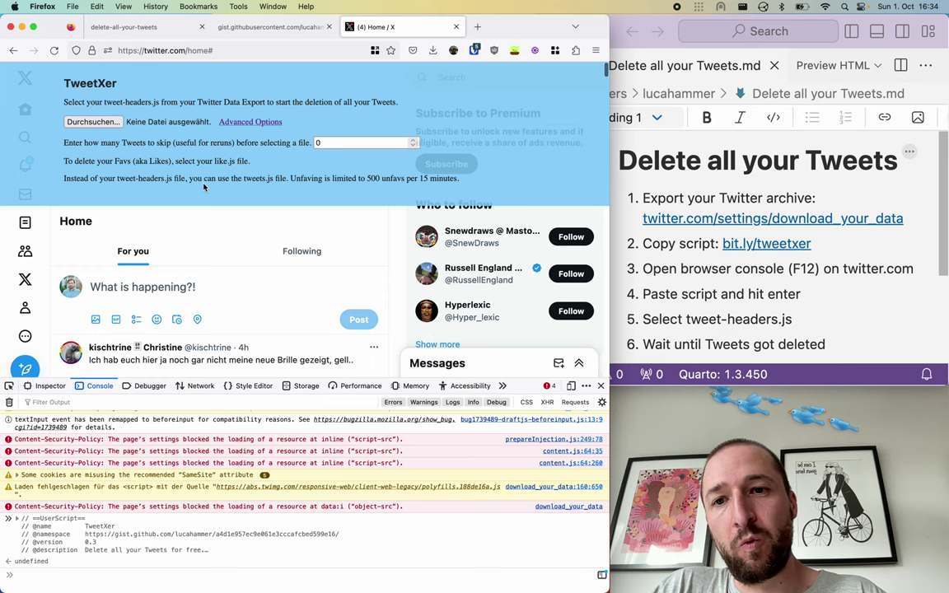
pyautogui.click(250, 122)
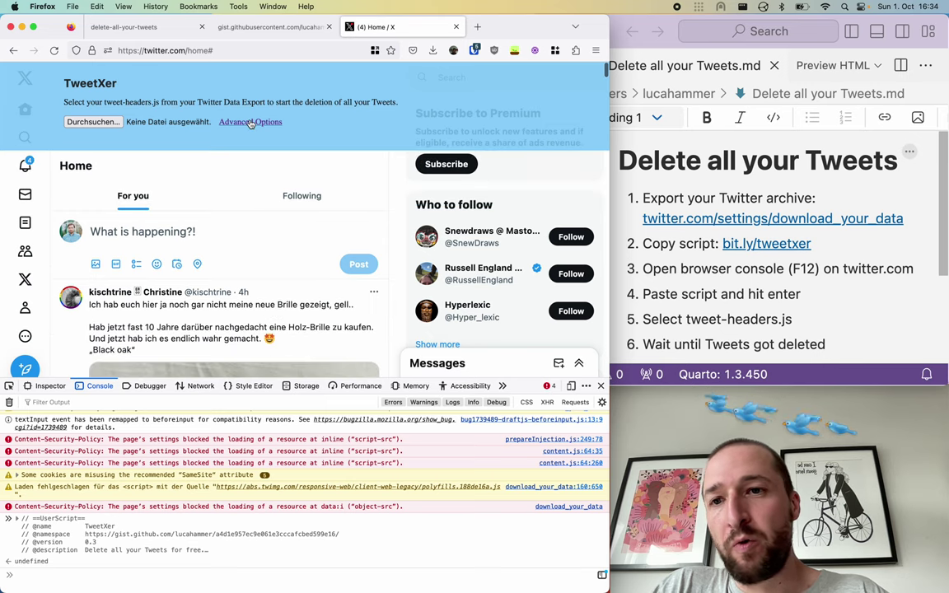
# Load tweet-headers.js from the archive's data folder so TweetXer starts deleting 11306 tweets
pyautogui.click(98, 122)
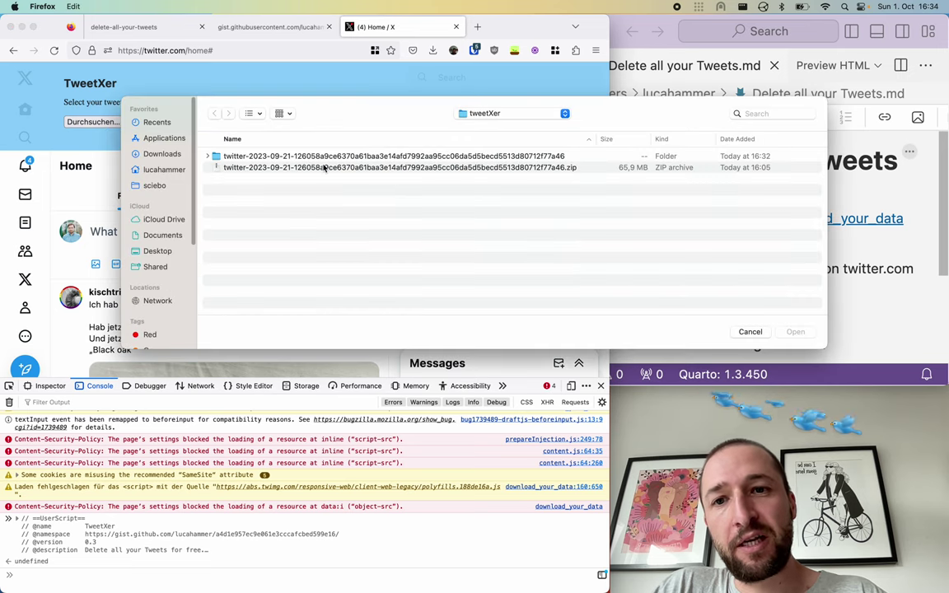
pyautogui.click(209, 157)
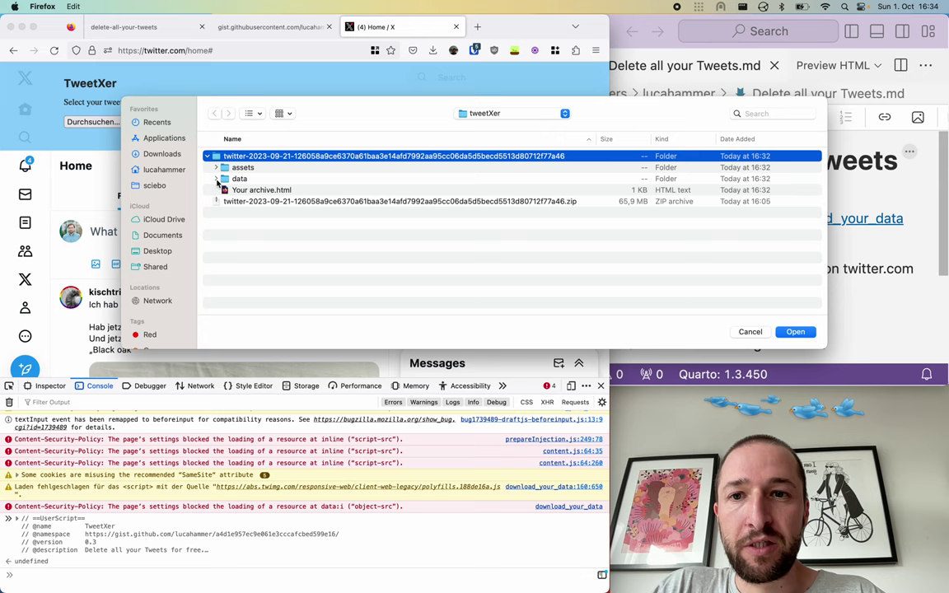
pyautogui.click(216, 179)
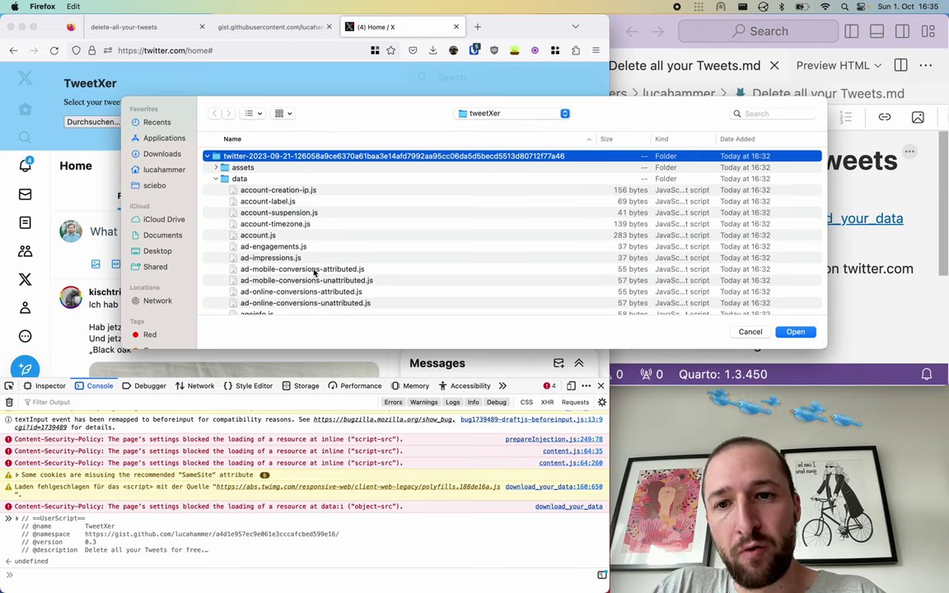
pyautogui.scroll(-10, 313, 272)
pyautogui.scroll(-6, 313, 272)
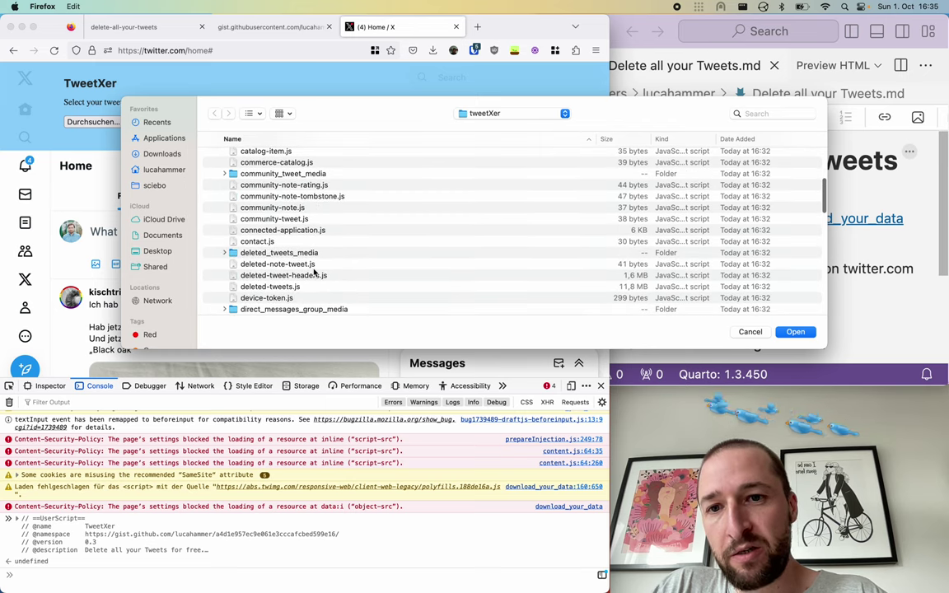
pyautogui.scroll(-10, 311, 240)
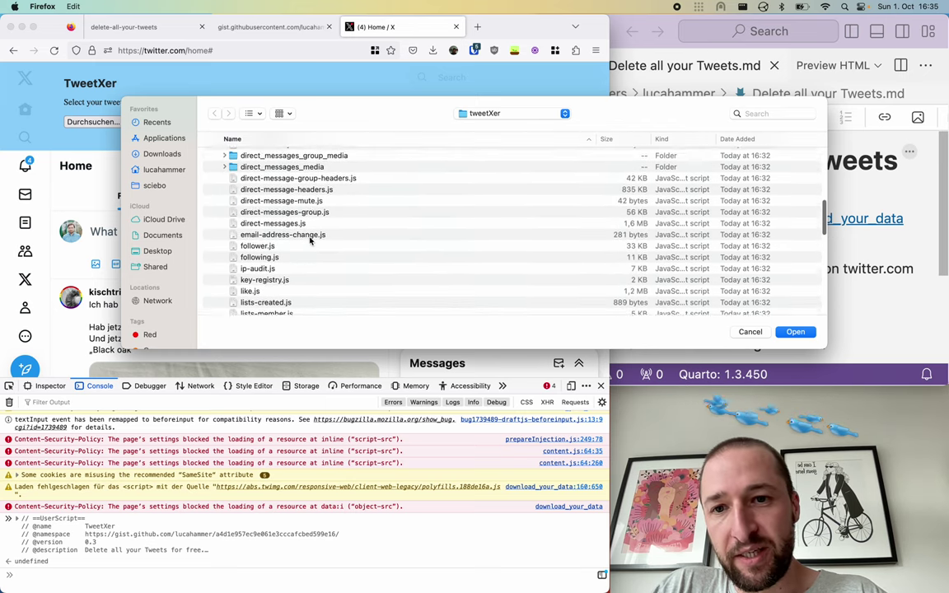
pyautogui.scroll(-10, 310, 240)
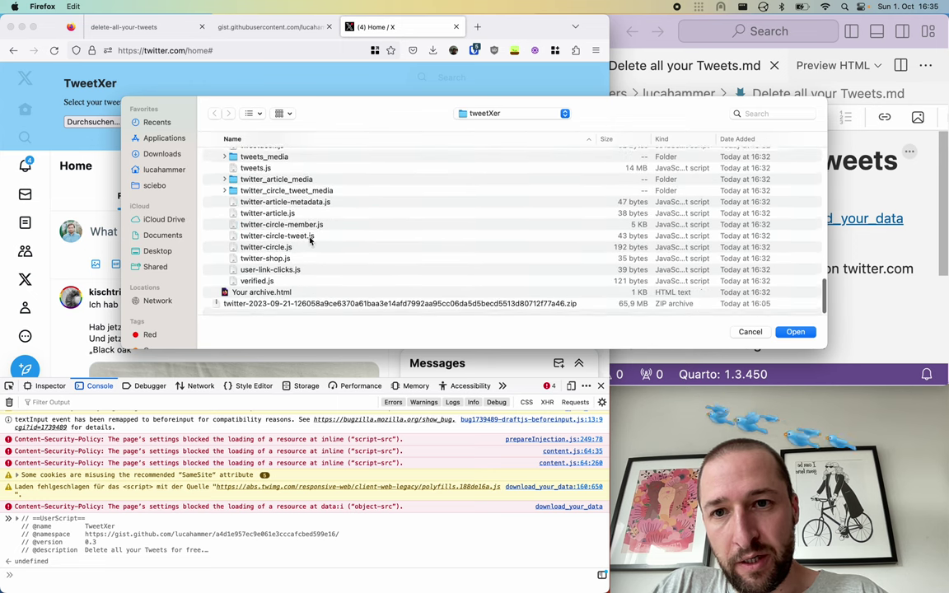
pyautogui.scroll(2, 311, 239)
pyautogui.click(254, 202)
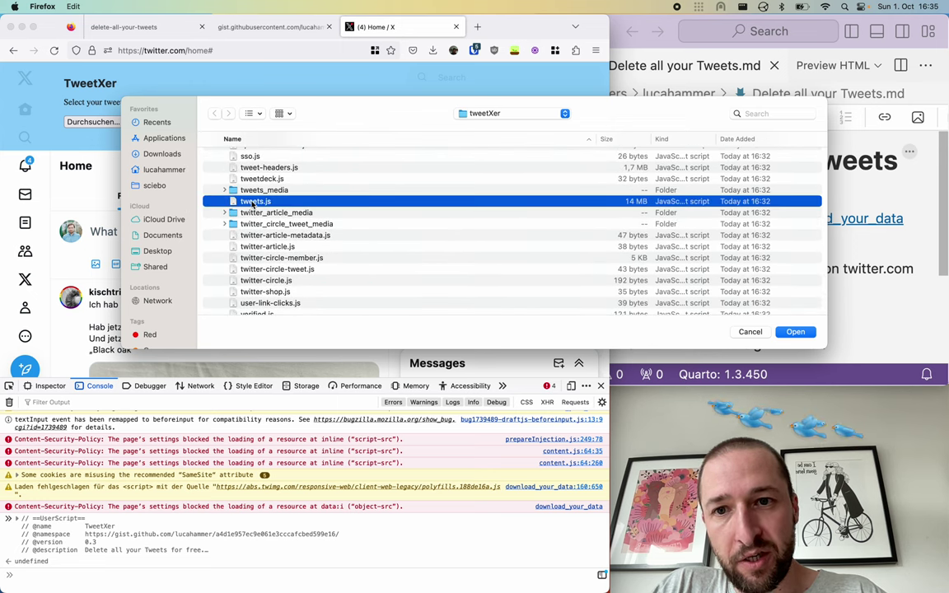
pyautogui.scroll(3, 259, 210)
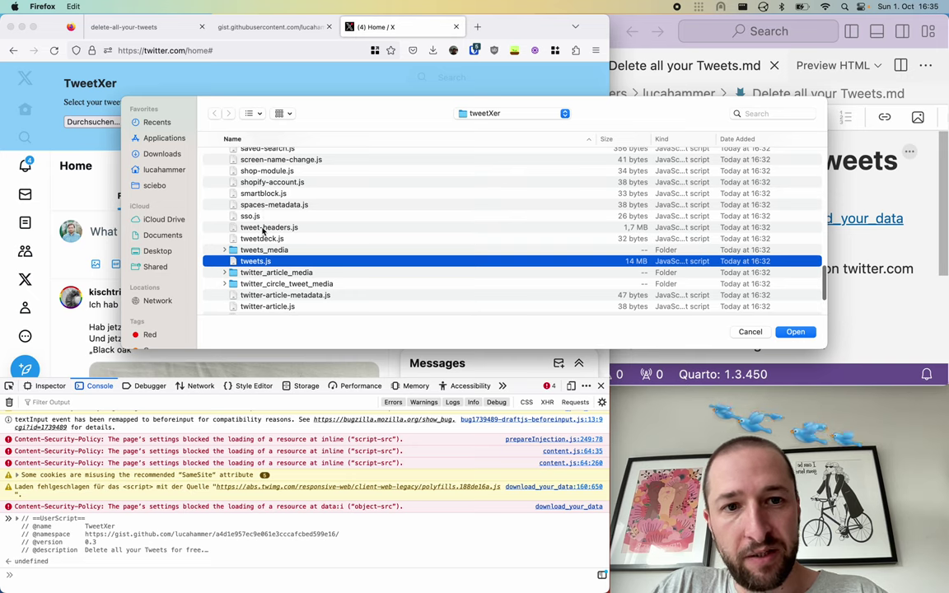
pyautogui.click(264, 229)
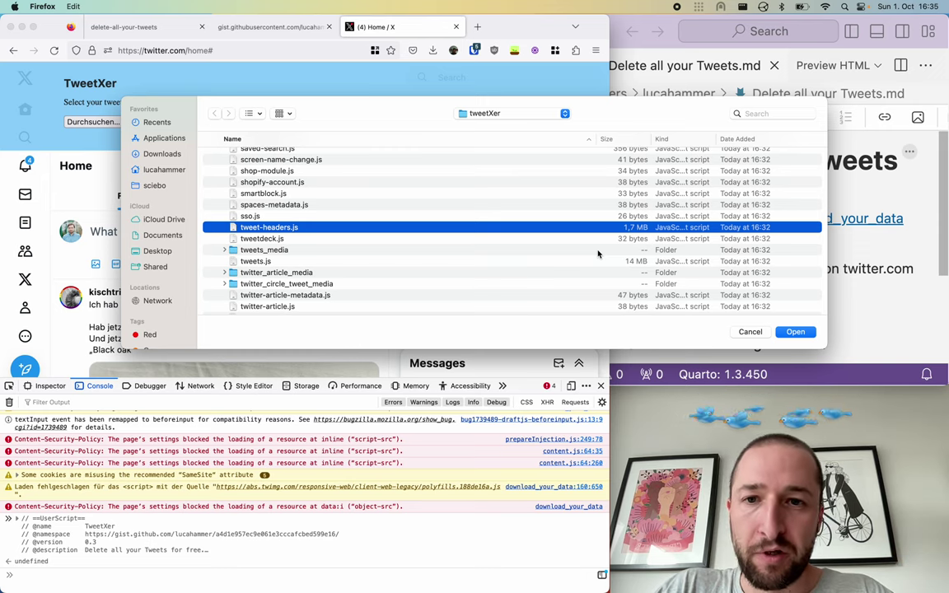
pyautogui.click(796, 331)
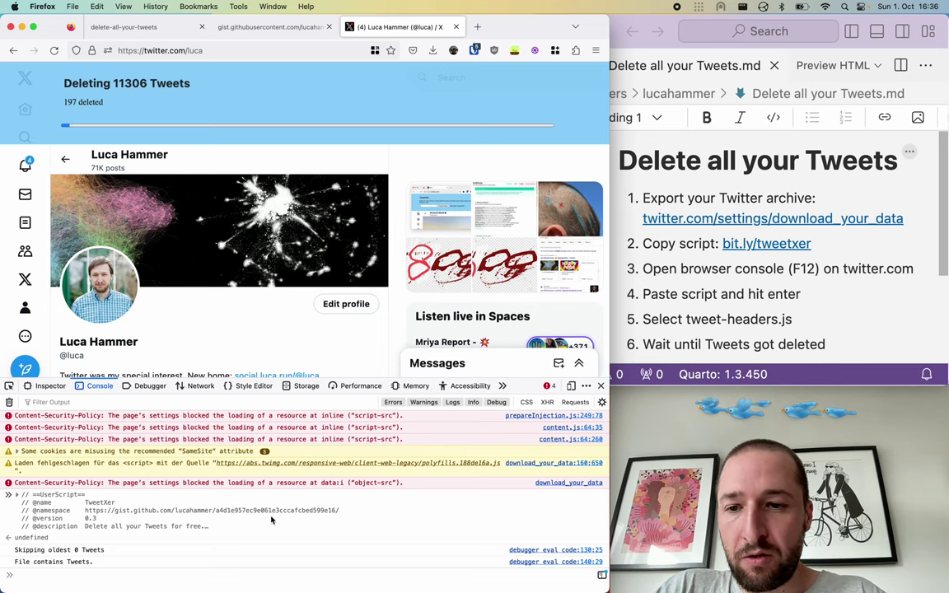
# Read the expanded UserScript console message, then close the X tab once 372 of 11306 tweets are deleted
pyautogui.click(305, 520)
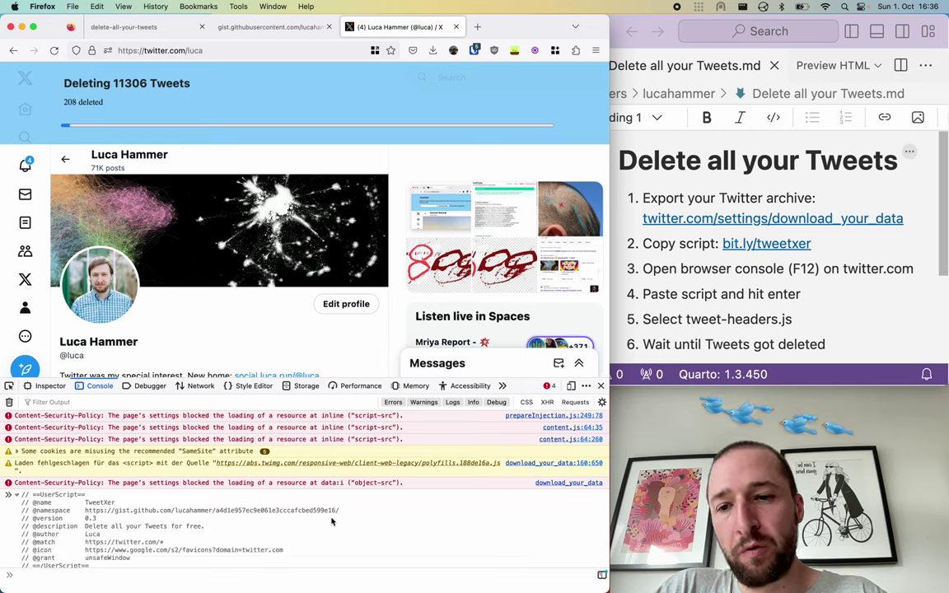
pyautogui.scroll(-20, 291, 526)
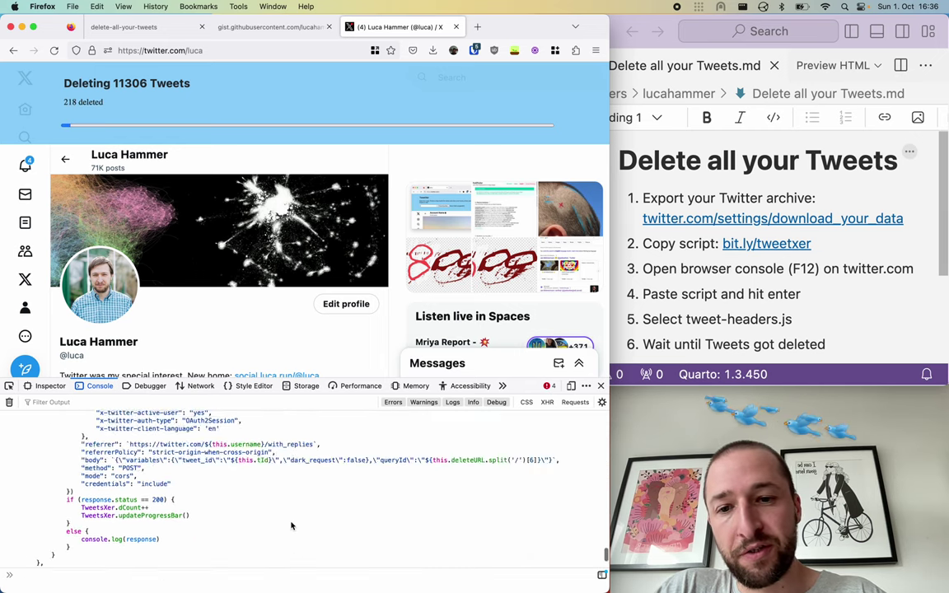
pyautogui.click(220, 579)
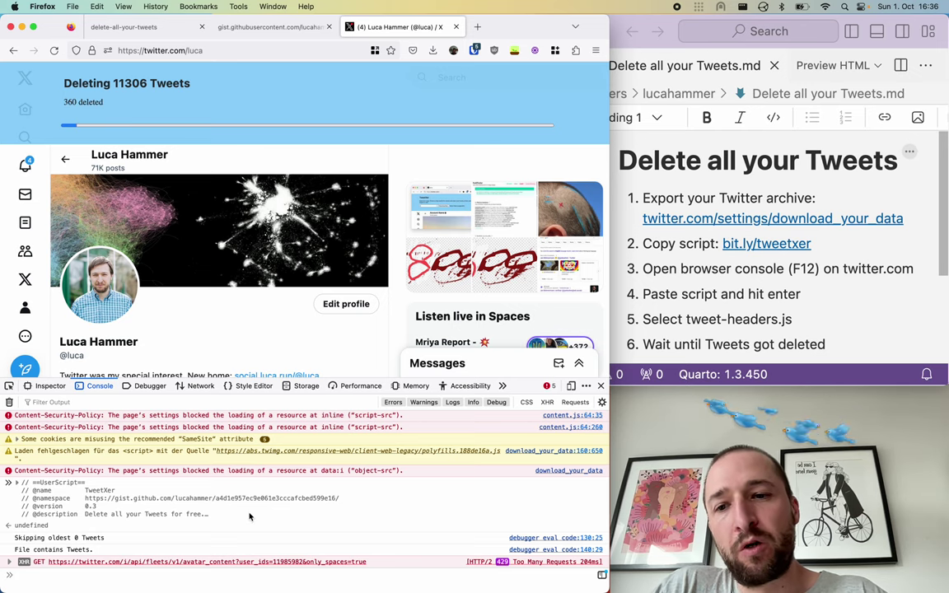
pyautogui.click(457, 27)
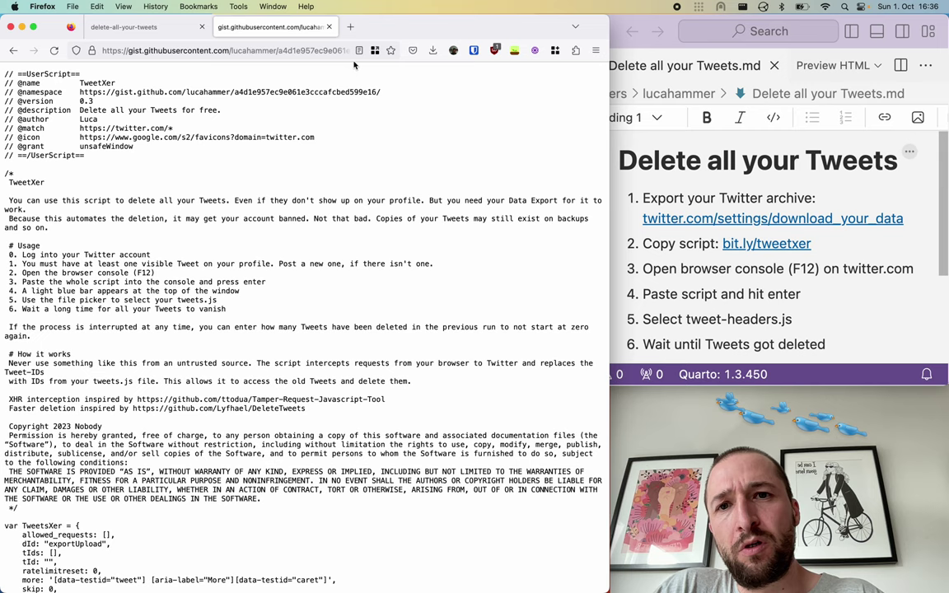
# In a new tab, open the Greasy Fork 'TweetXer - Source code' page from the 'greasy' suggestions
pyautogui.click(351, 28)
pyautogui.write('grease')
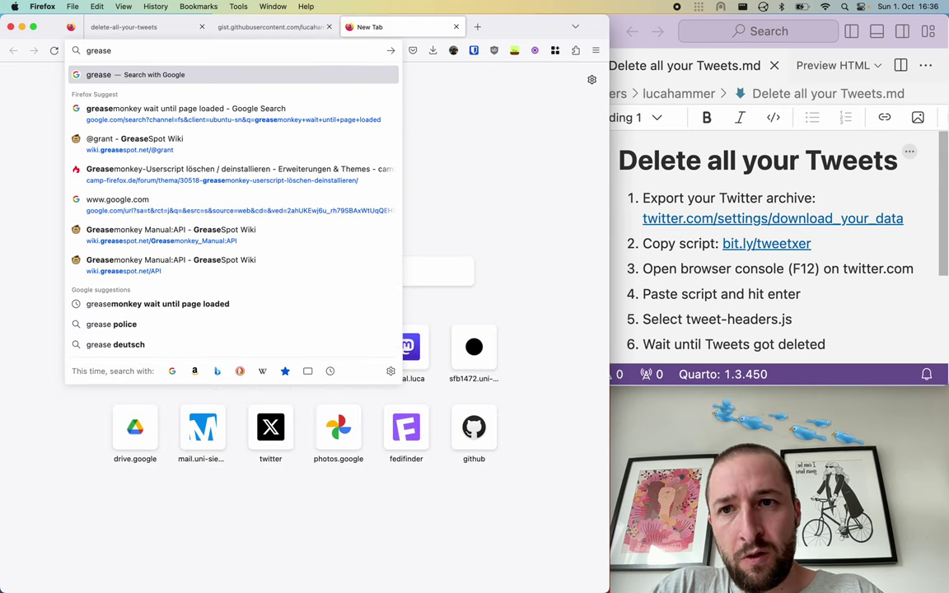
pyautogui.press('BackSpace')
pyautogui.write('y')
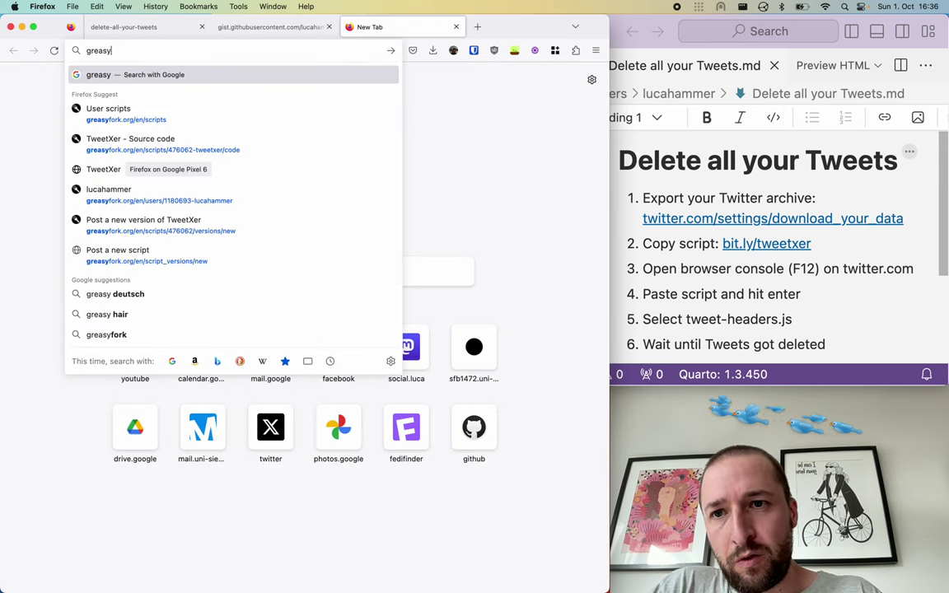
pyautogui.press('Down')
pyautogui.press('Down')
pyautogui.press('Down')
pyautogui.press('Up')
pyautogui.press('Return')
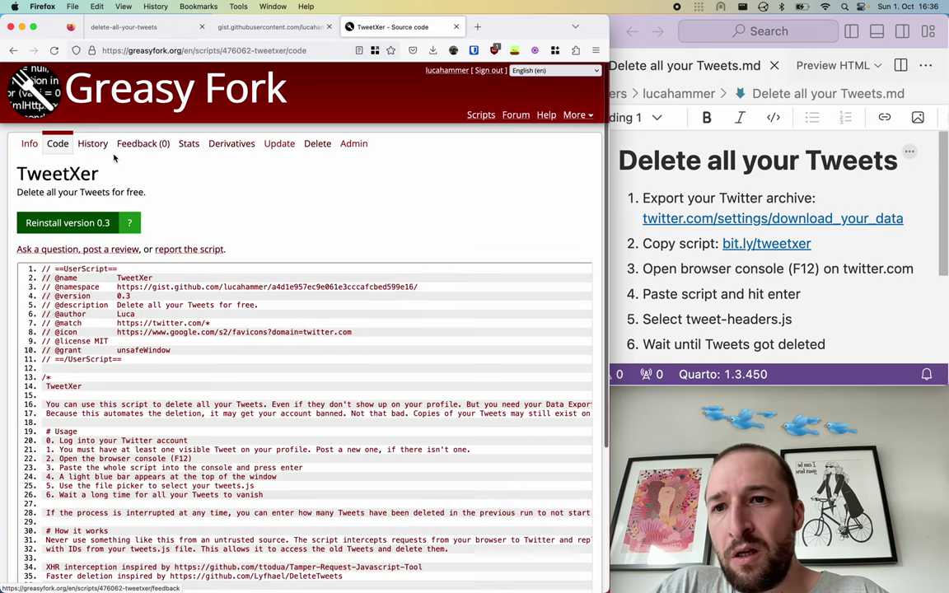
pyautogui.click(223, 51)
pyautogui.click(408, 120)
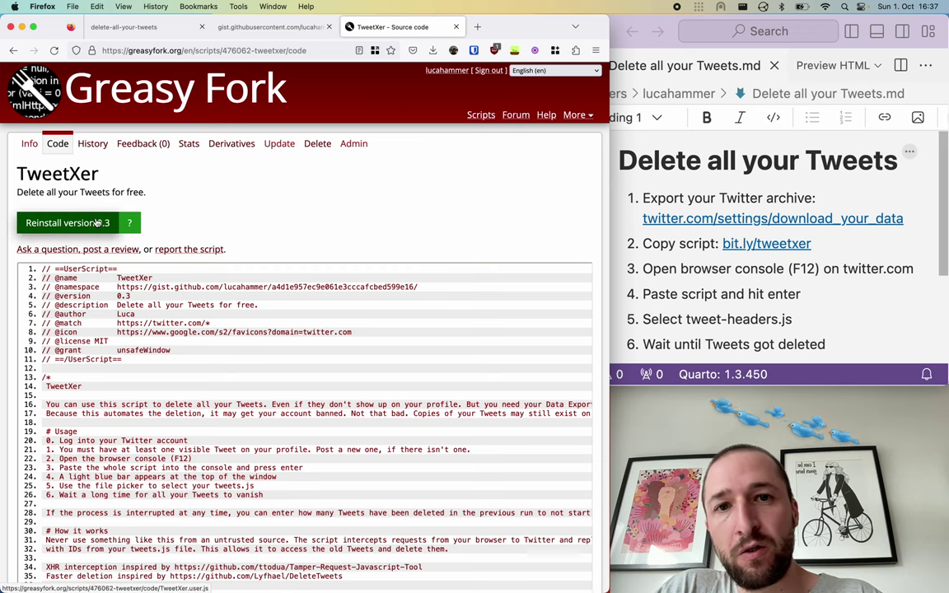
# Load the Twitter home page in another new tab
pyautogui.click(477, 27)
pyautogui.write('twitter.com/')
pyautogui.press('Return')
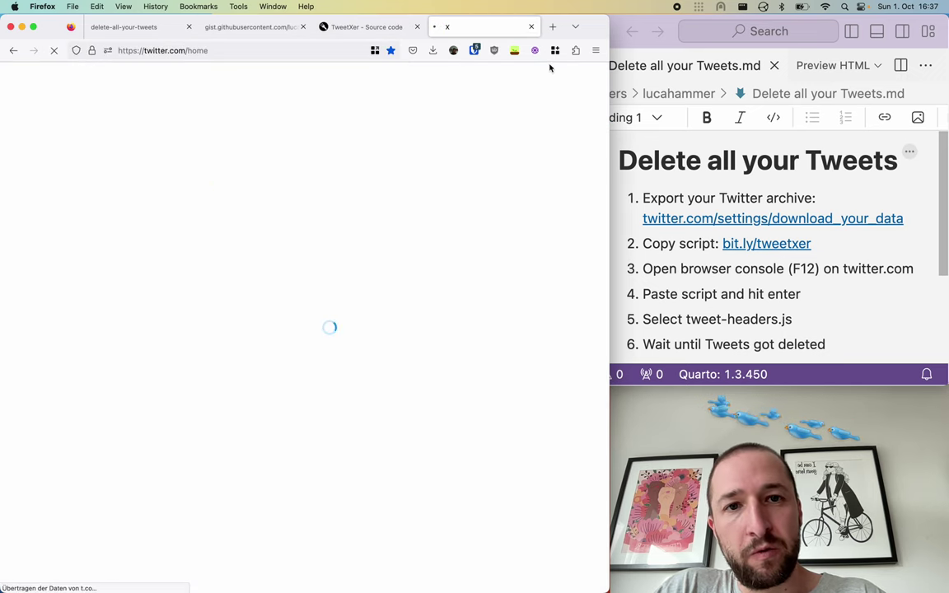
# Look at the Tampermonkey script menu, reload the Twitter home page twice, and check the Greasy Fork tab
pyautogui.click(576, 50)
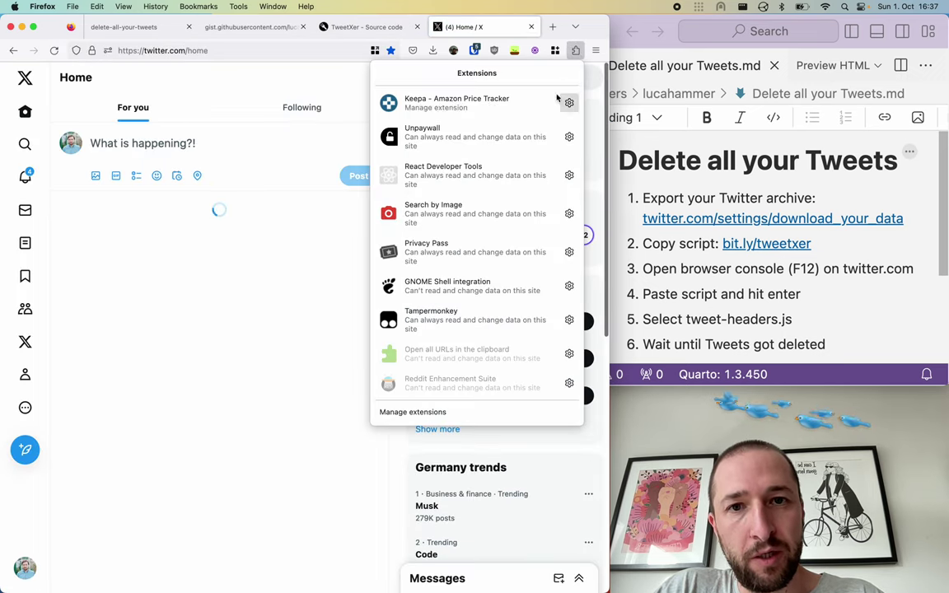
pyautogui.click(508, 310)
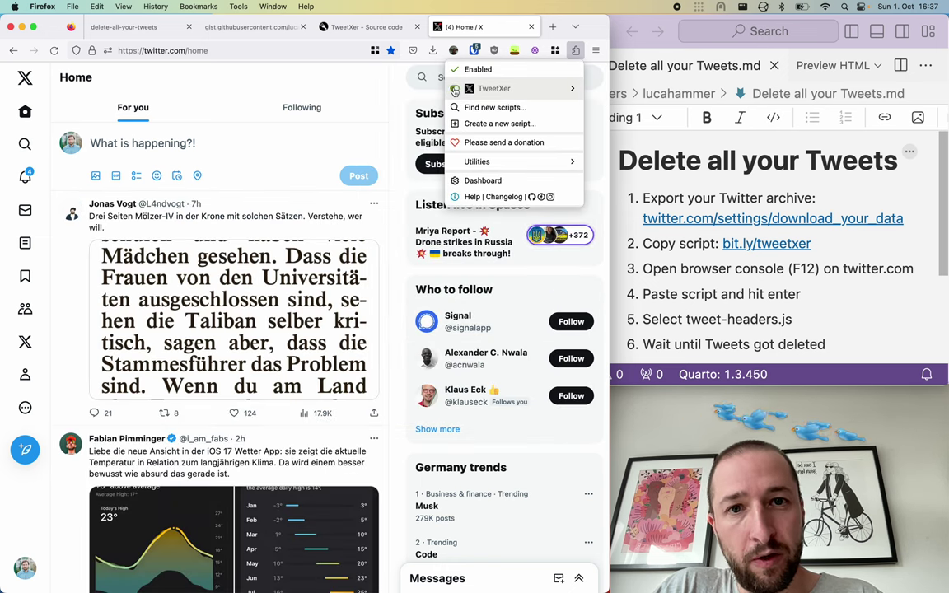
pyautogui.click(395, 95)
pyautogui.press('cmd+r')
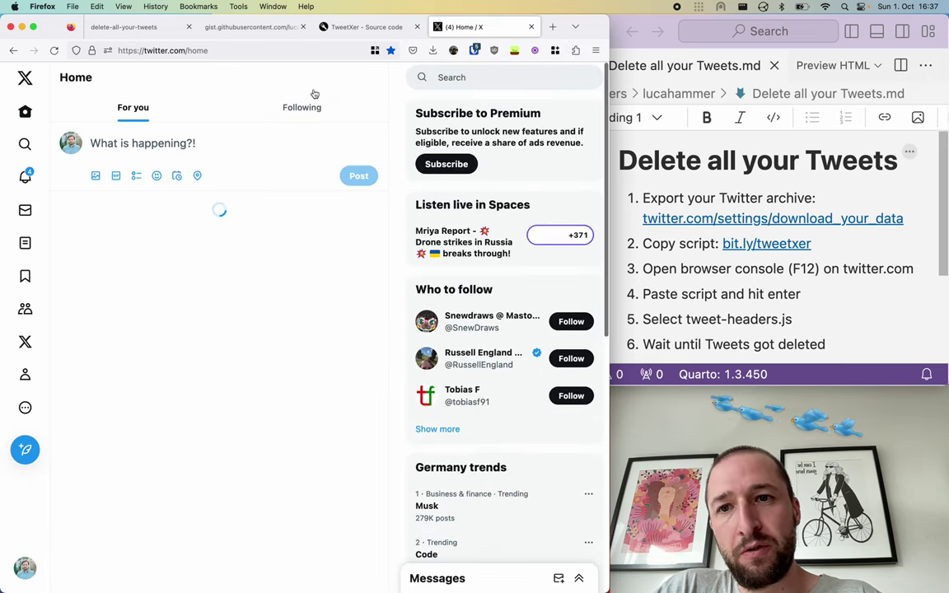
pyautogui.press('cmd+r')
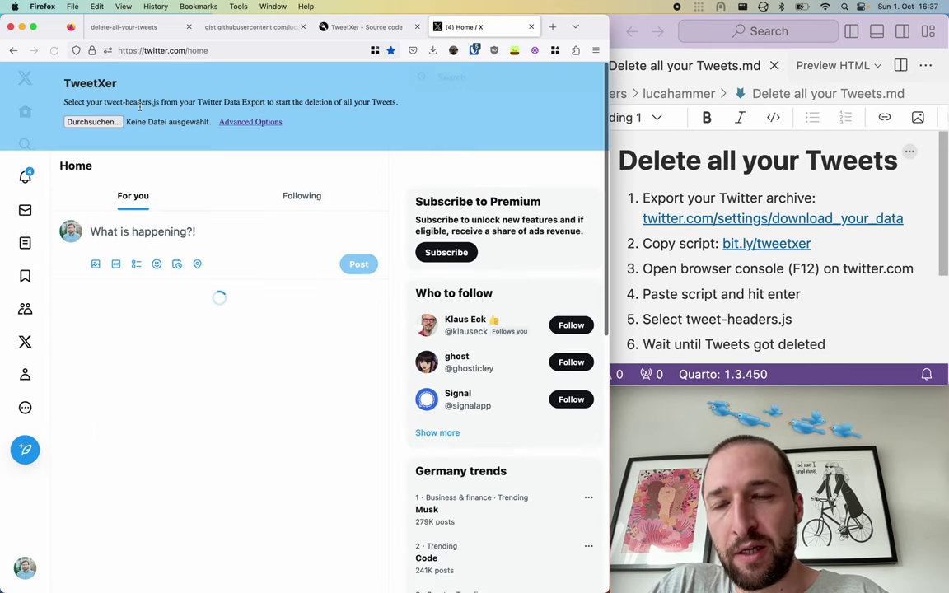
pyautogui.click(121, 93)
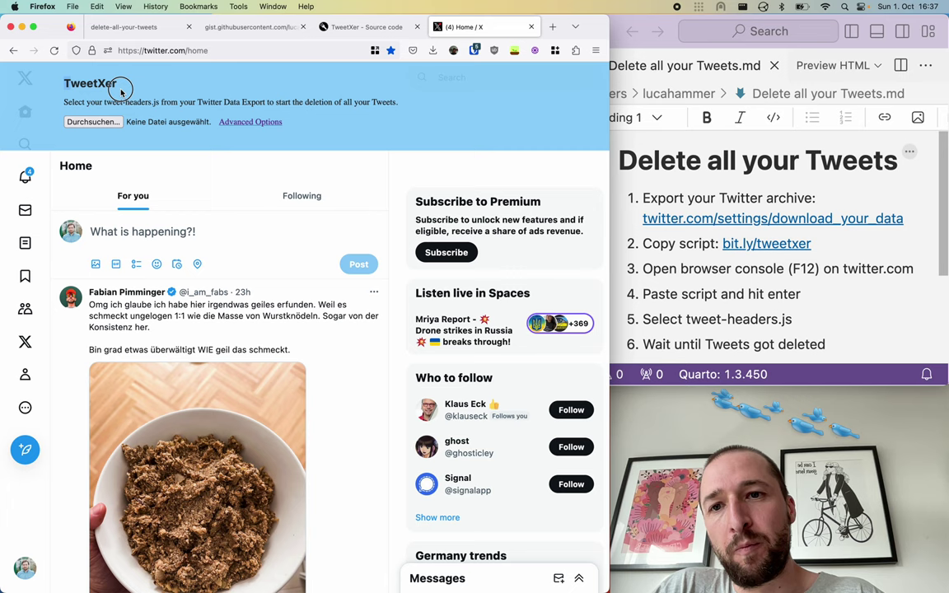
pyautogui.click(332, 101)
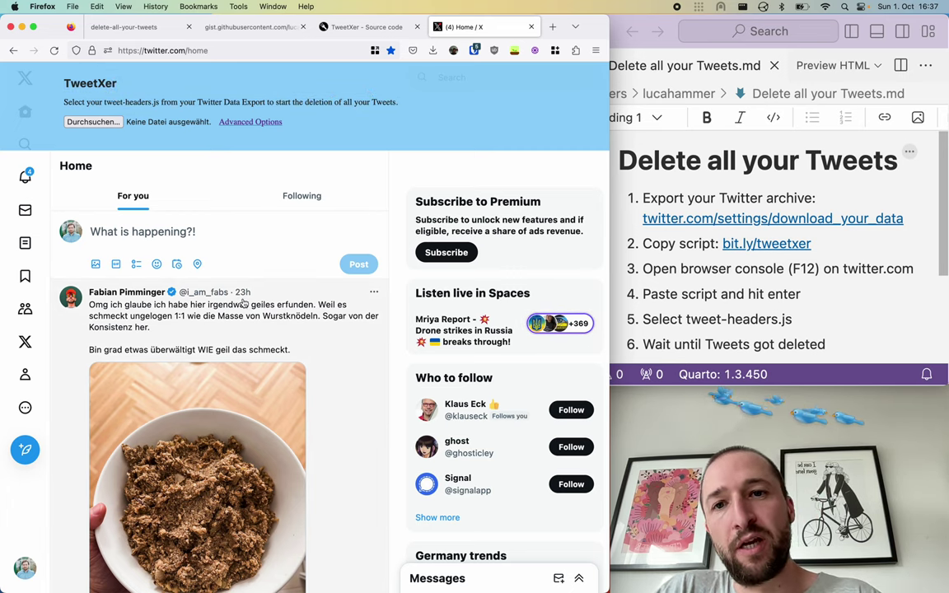
pyautogui.click(365, 27)
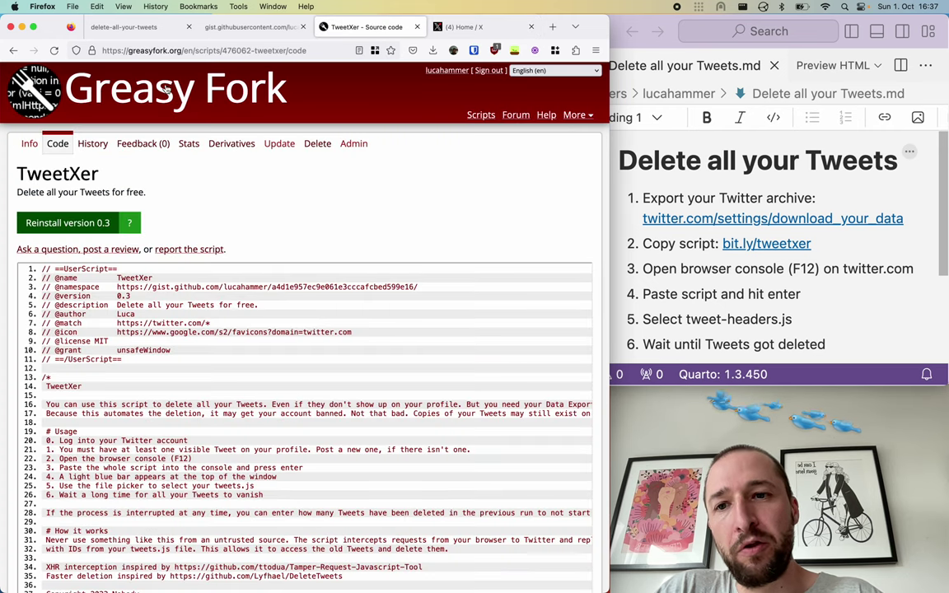
pyautogui.click(482, 25)
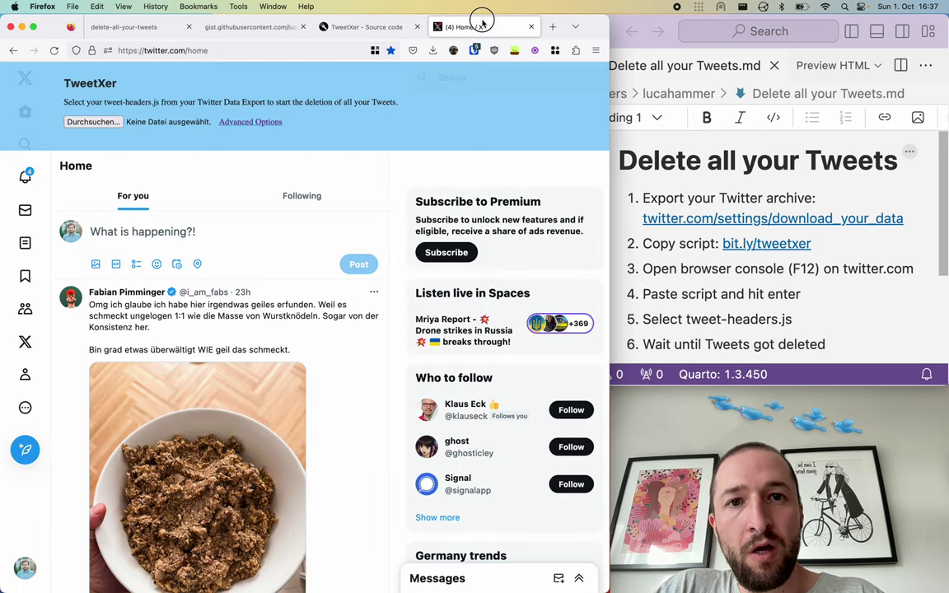
# Delete the TweetXer userscript from Tampermonkey and close the Home / X tab
pyautogui.click(575, 50)
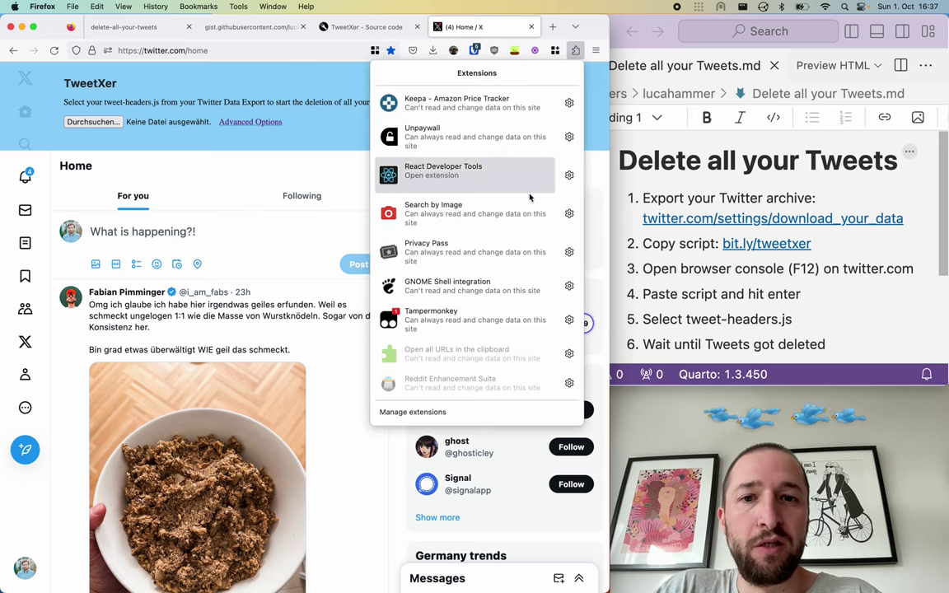
pyautogui.click(446, 314)
pyautogui.click(571, 92)
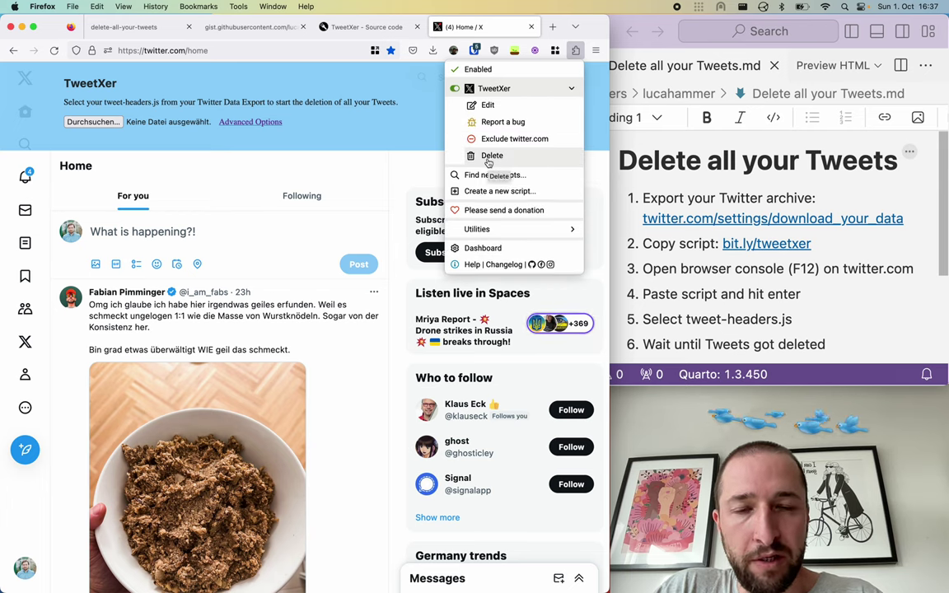
pyautogui.click(491, 156)
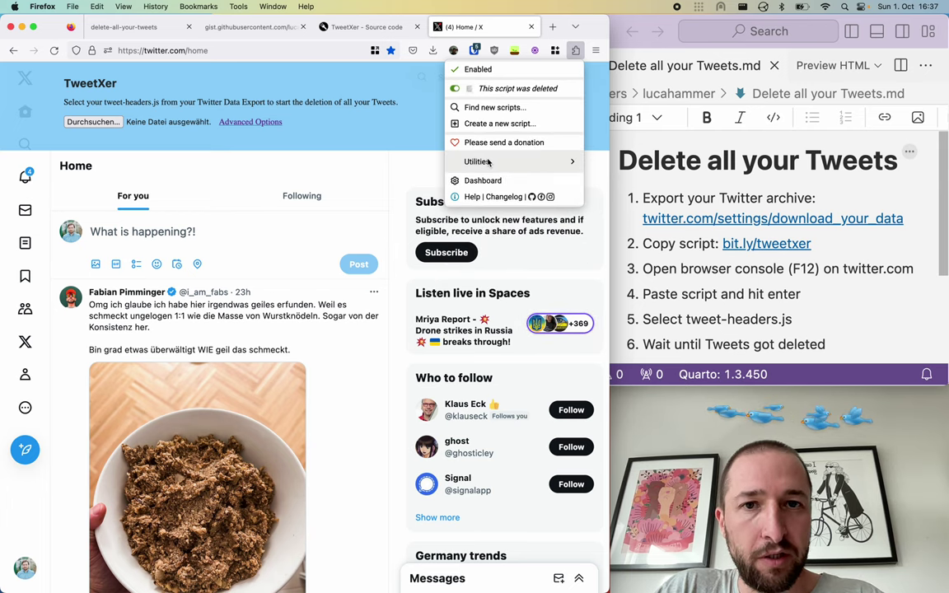
pyautogui.click(408, 91)
pyautogui.press('super+w')
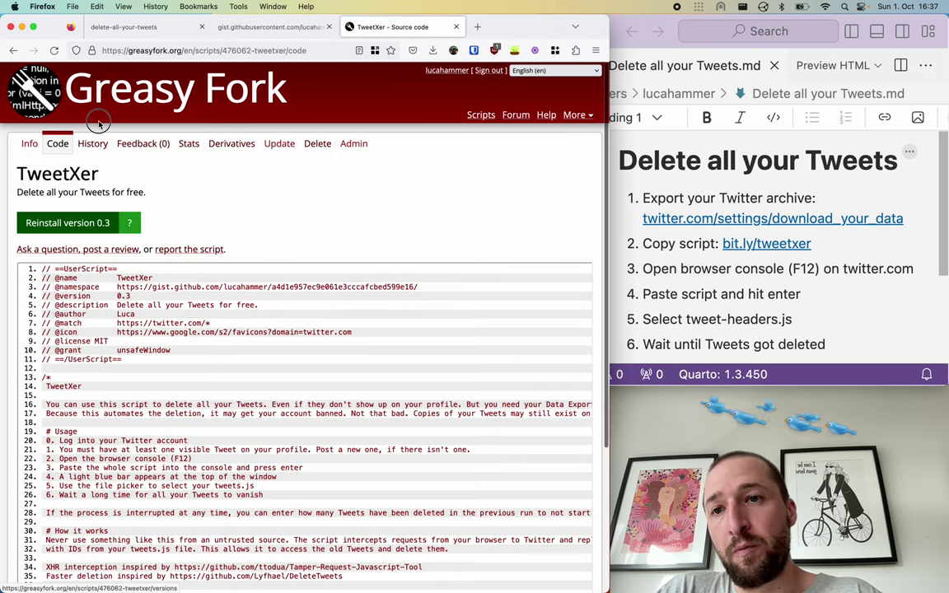
# Glance at the TweetXer Info and Code views, then return to the localhost:7963 'Delete all your Tweets' page
pyautogui.click(29, 144)
pyautogui.click(58, 146)
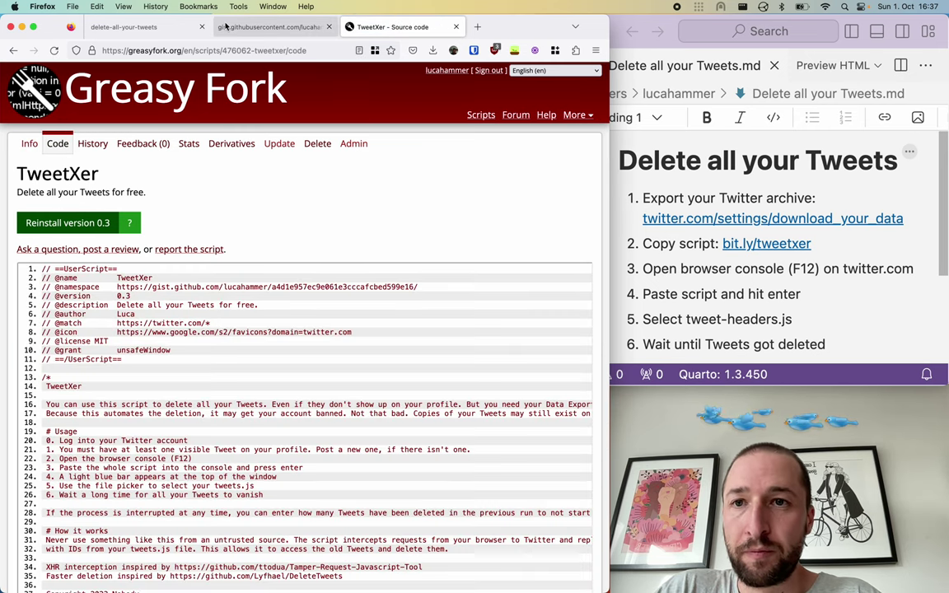
pyautogui.click(150, 27)
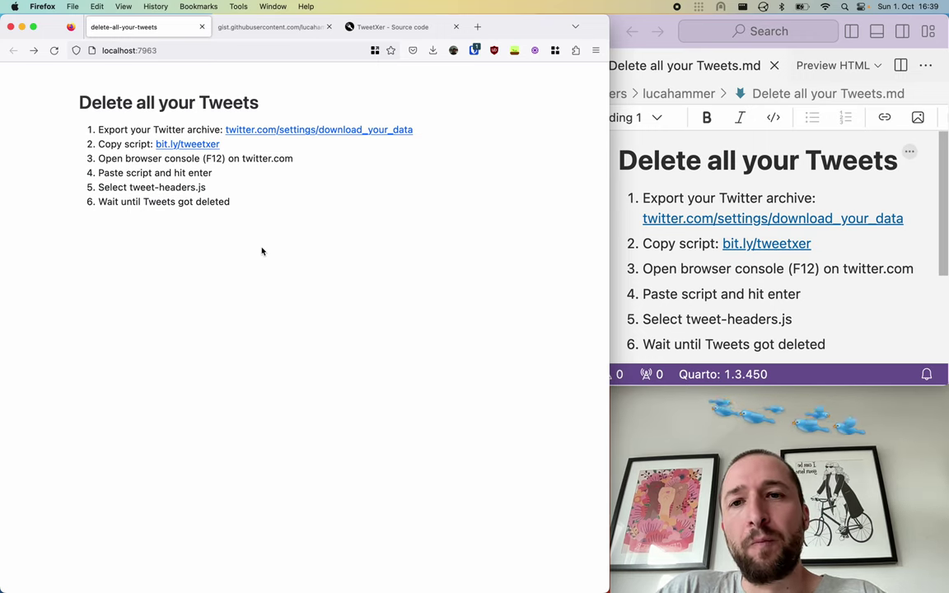
pyautogui.moveTo(233, 204); pyautogui.dragTo(99, 130)
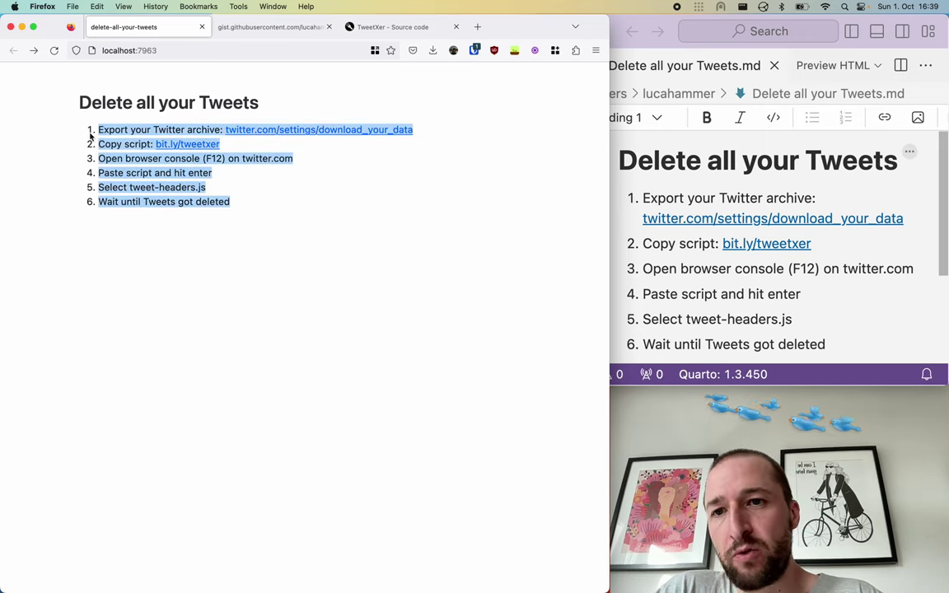
pyautogui.click(147, 162)
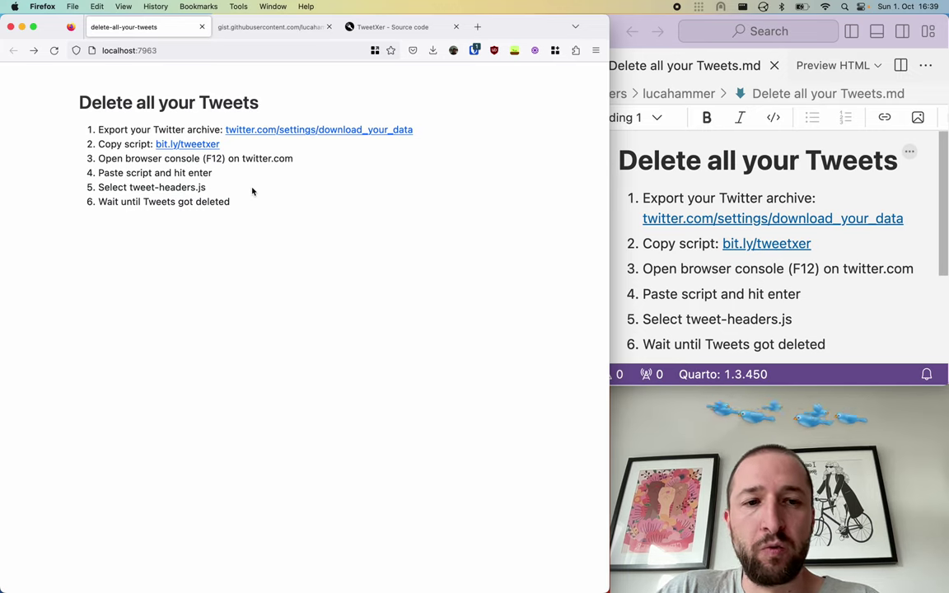